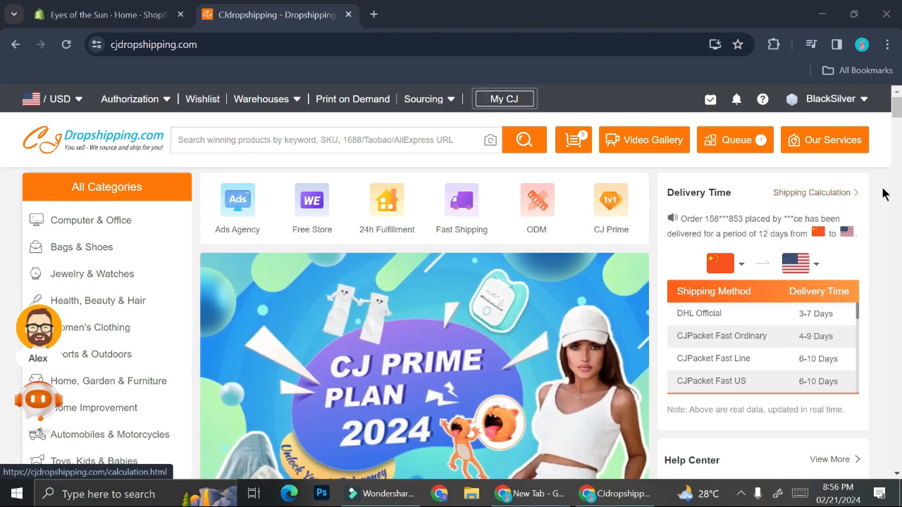
Browse the product listings on the CJdropshipping home page, including the New Products section.
scroll(529, 286, down, 8)
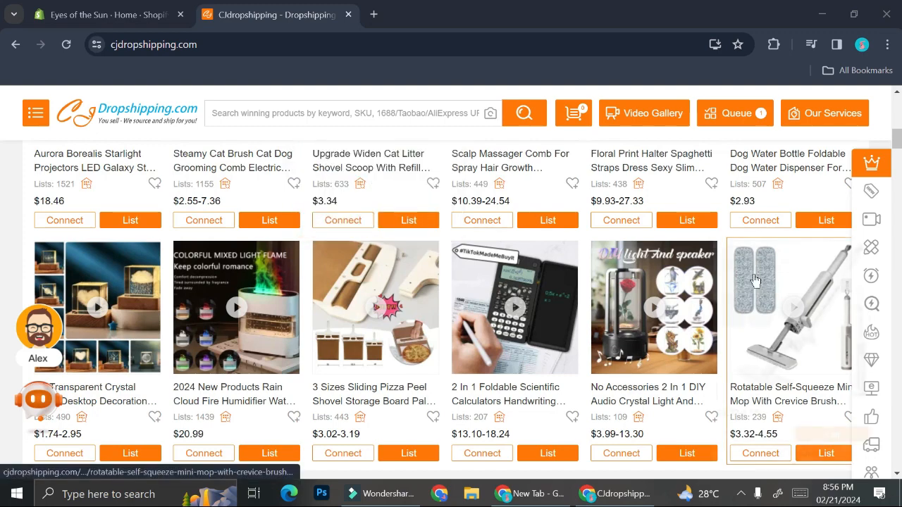
scroll(620, 256, down, 1)
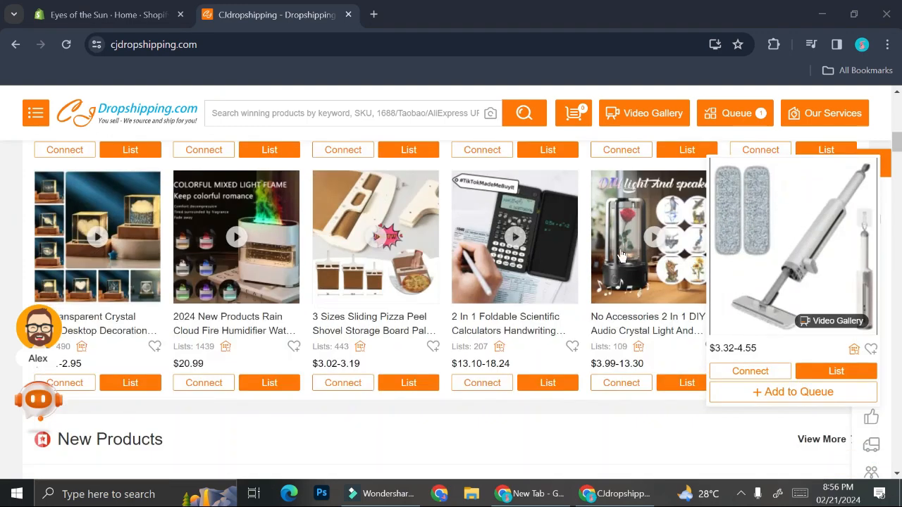
scroll(536, 267, down, 3)
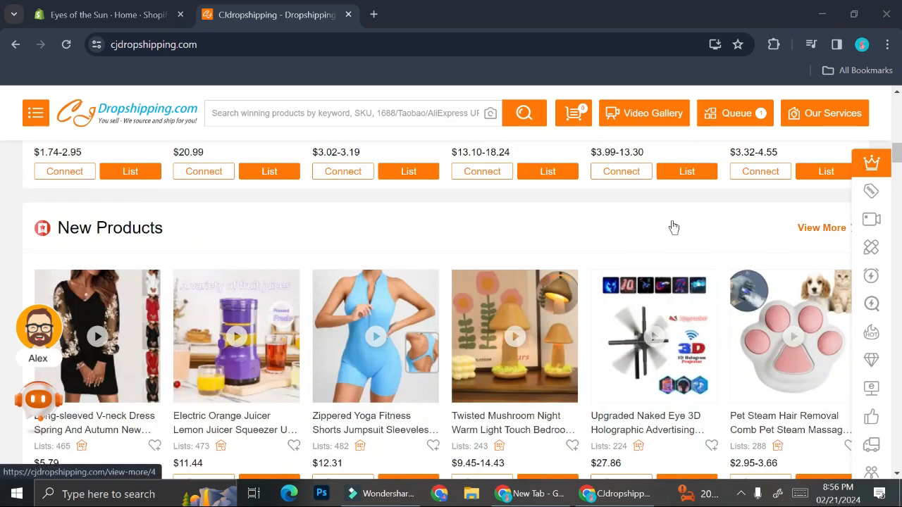
scroll(673, 227, down, 2)
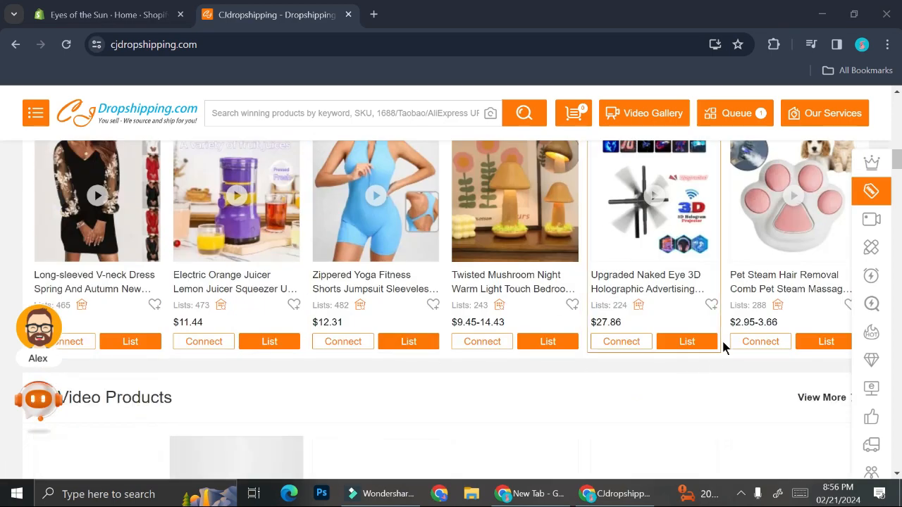
scroll(722, 342, down, 1)
scroll(535, 311, up, 5)
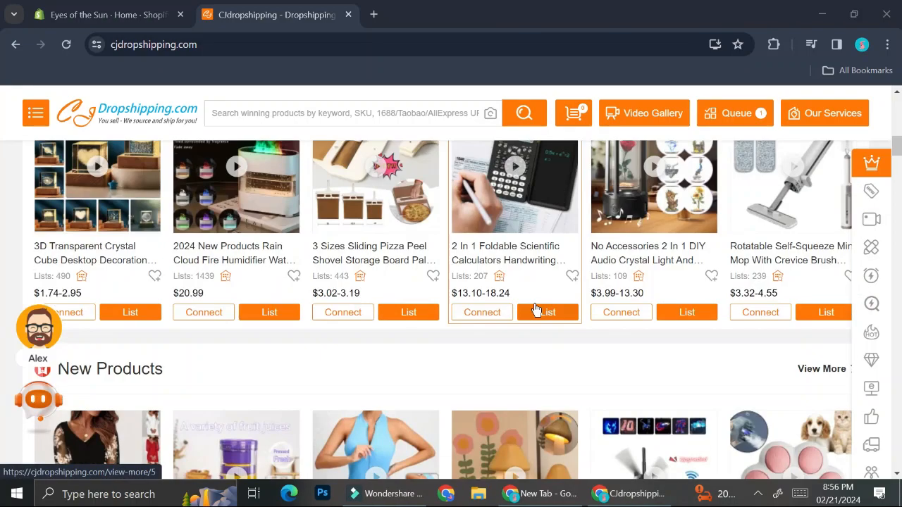
scroll(535, 310, up, 10)
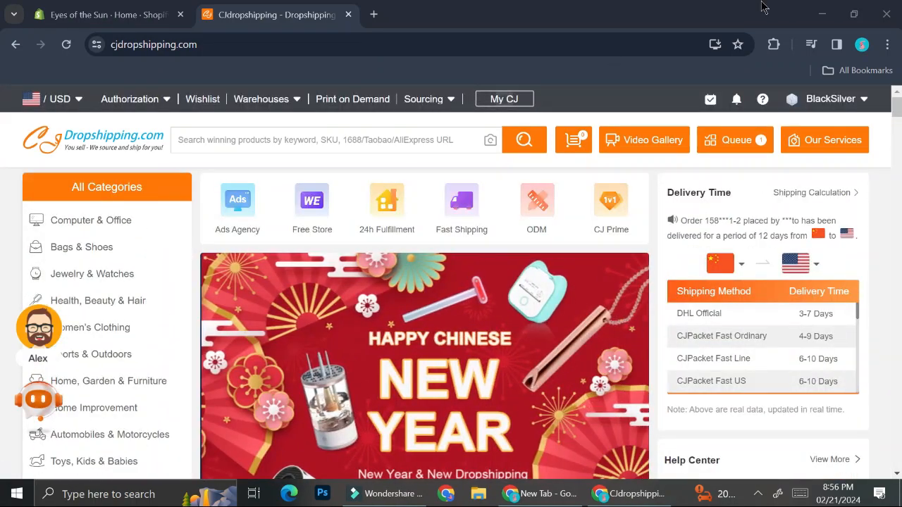
Switch to the Shopify admin, open the Online Store themes and review the current theme and theme library.
click(90, 14)
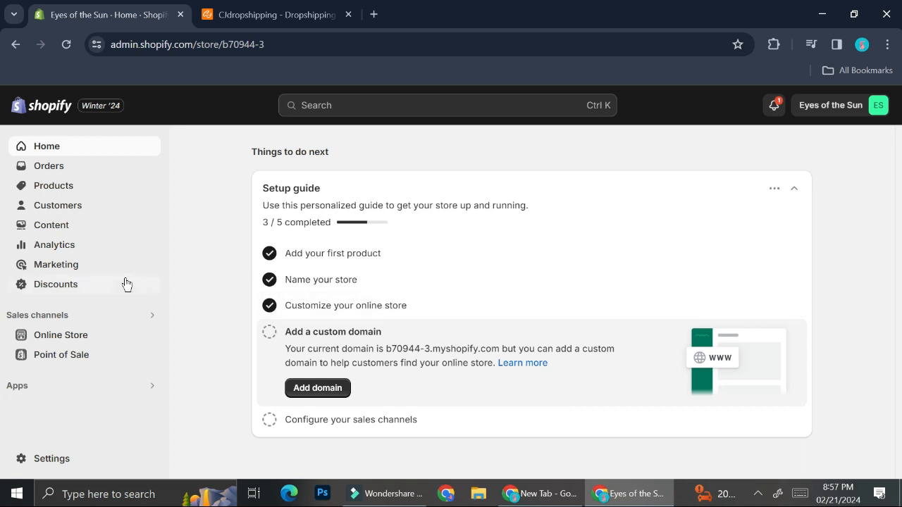
click(81, 340)
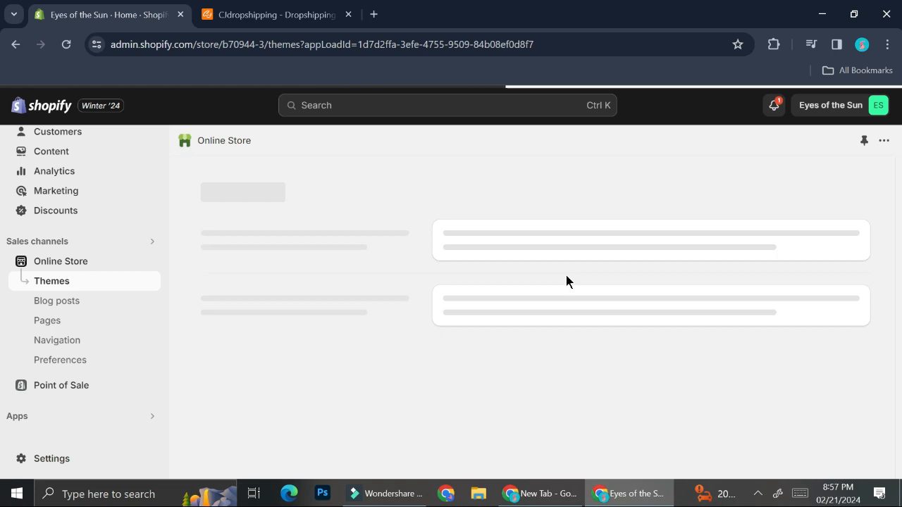
scroll(571, 231, down, 1)
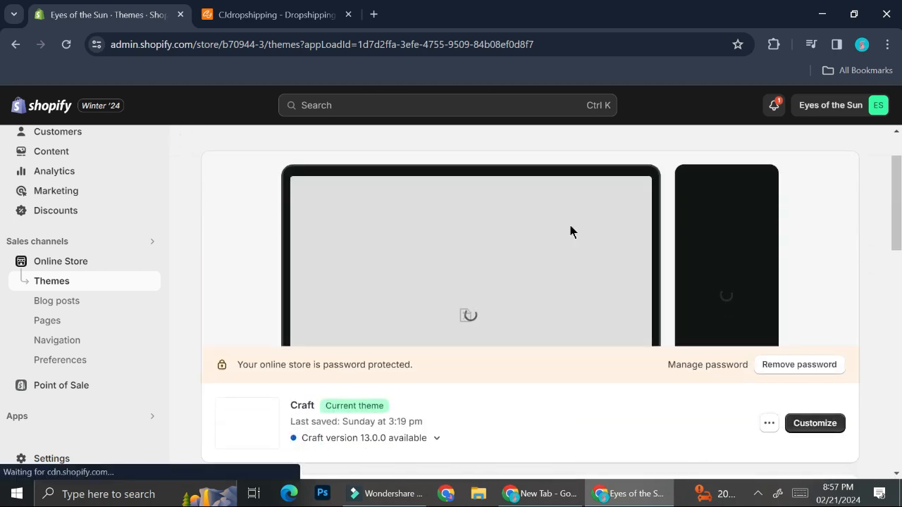
scroll(726, 223, down, 4)
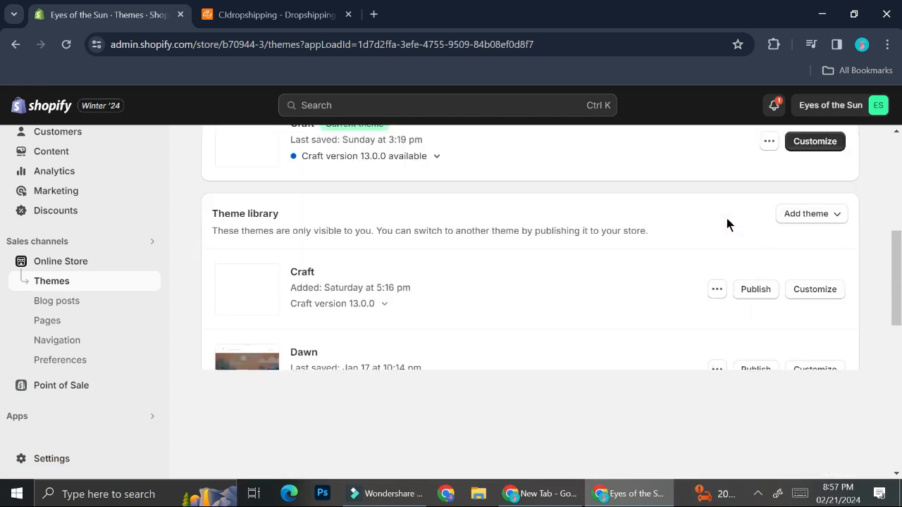
scroll(471, 225, up, 1)
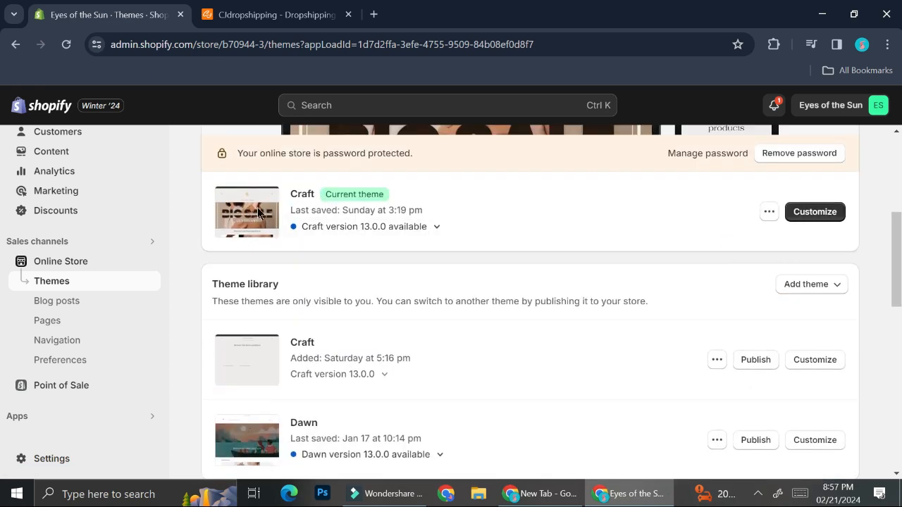
scroll(504, 152, up, 3)
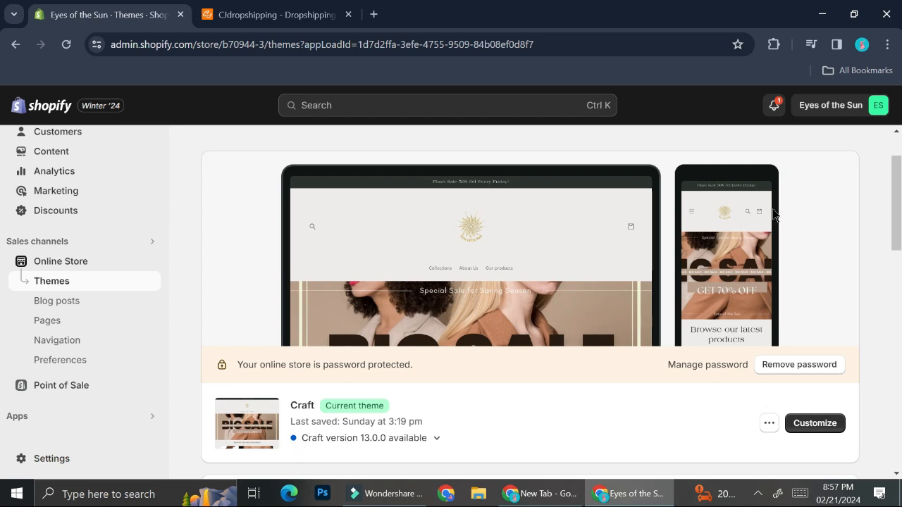
scroll(773, 215, down, 2)
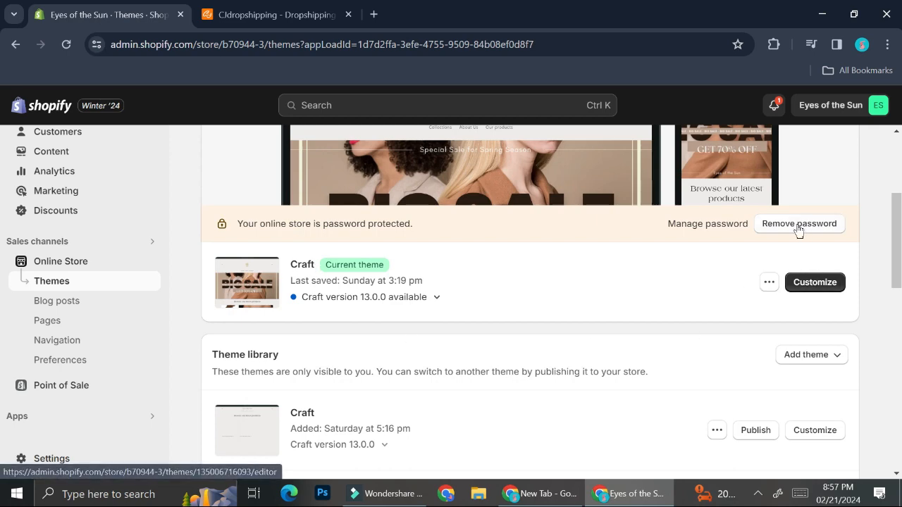
View the live store and look through its Our products page.
scroll(749, 280, up, 3)
click(845, 180)
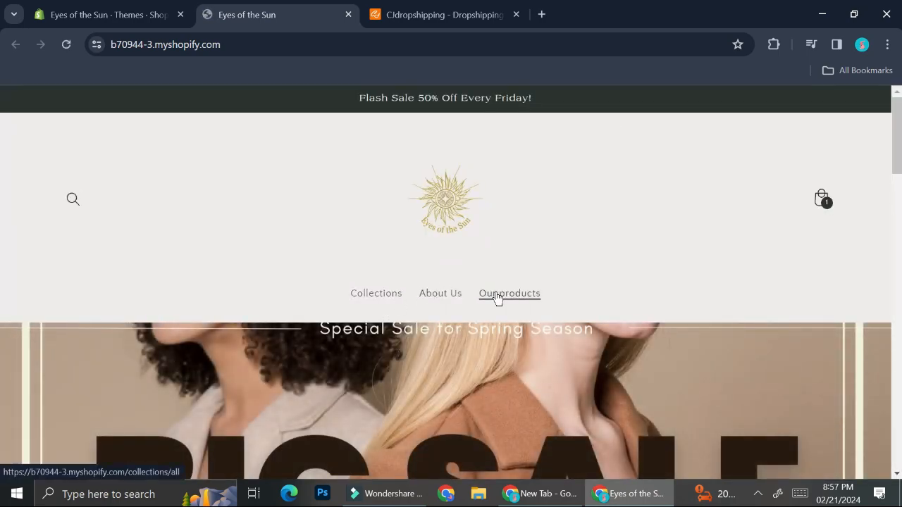
click(496, 296)
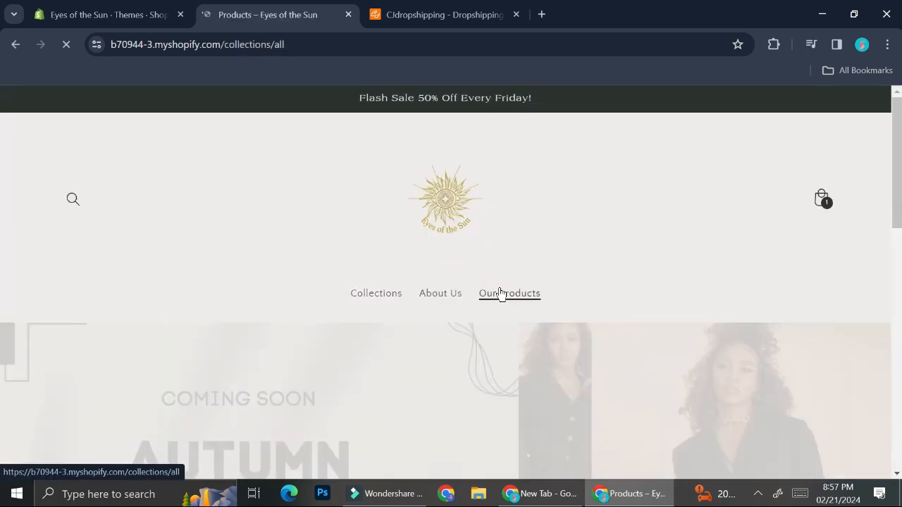
scroll(576, 310, down, 3)
scroll(272, 221, down, 6)
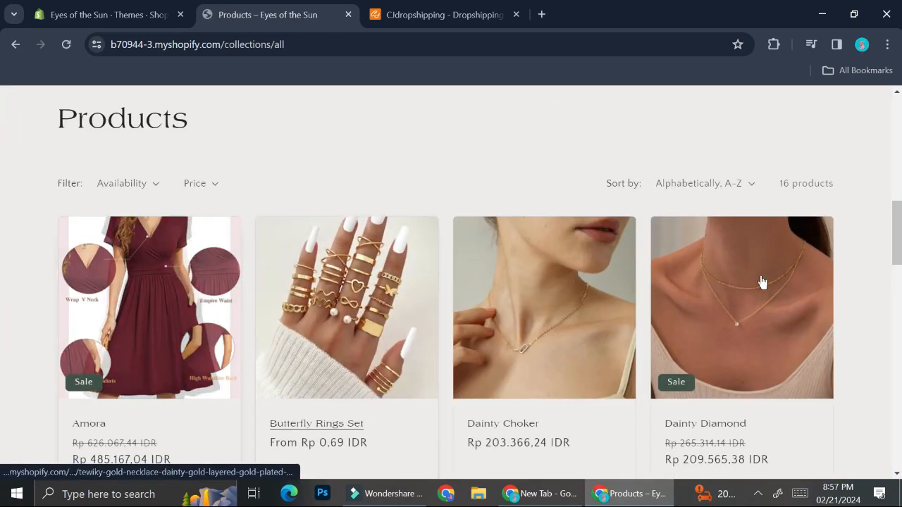
scroll(479, 321, down, 2)
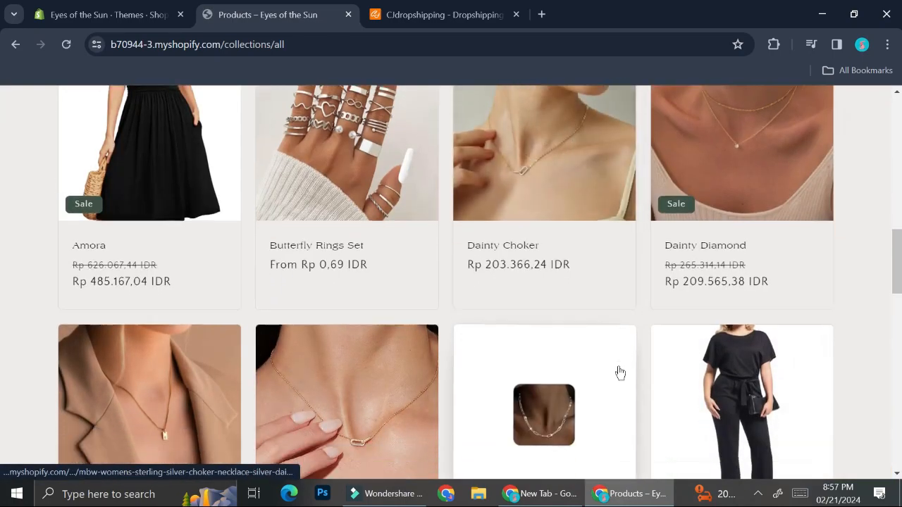
scroll(618, 372, down, 2)
scroll(591, 364, up, 9)
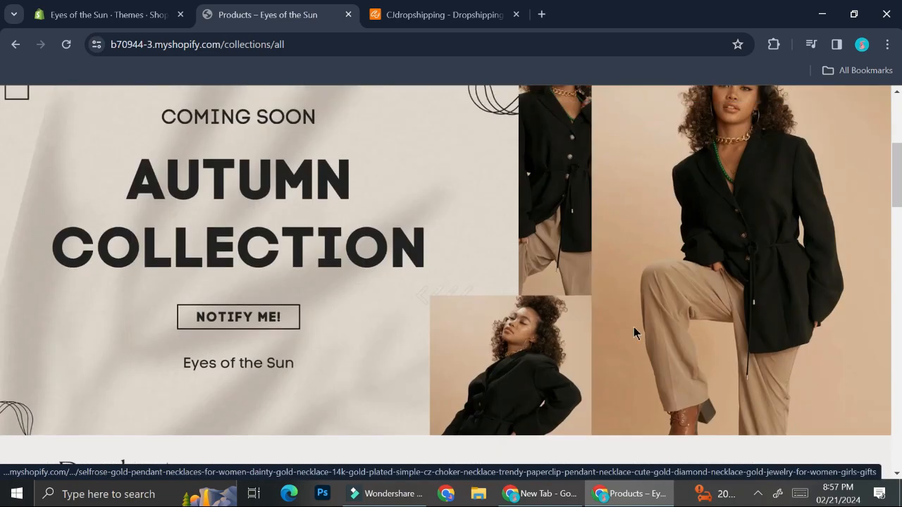
scroll(311, 306, up, 2)
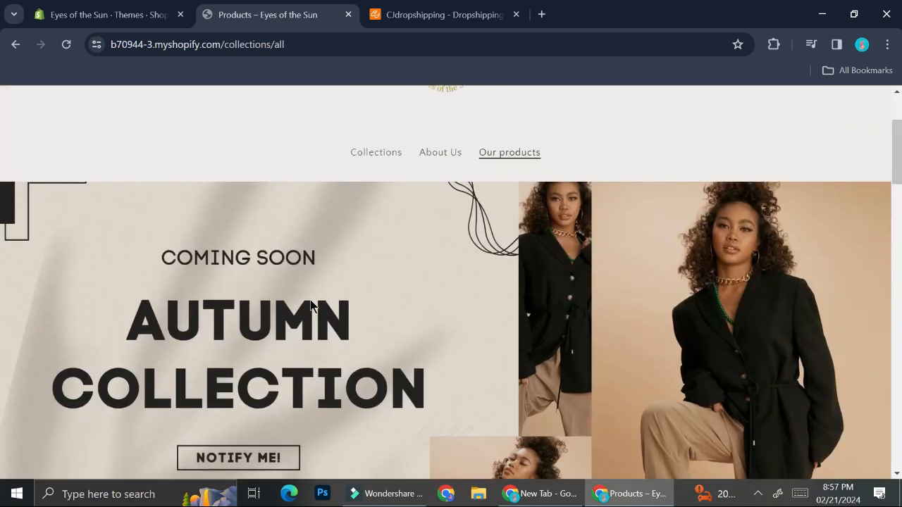
Return to the Shopify admin and open the Shopify App Store from the app and sales channel settings.
click(116, 14)
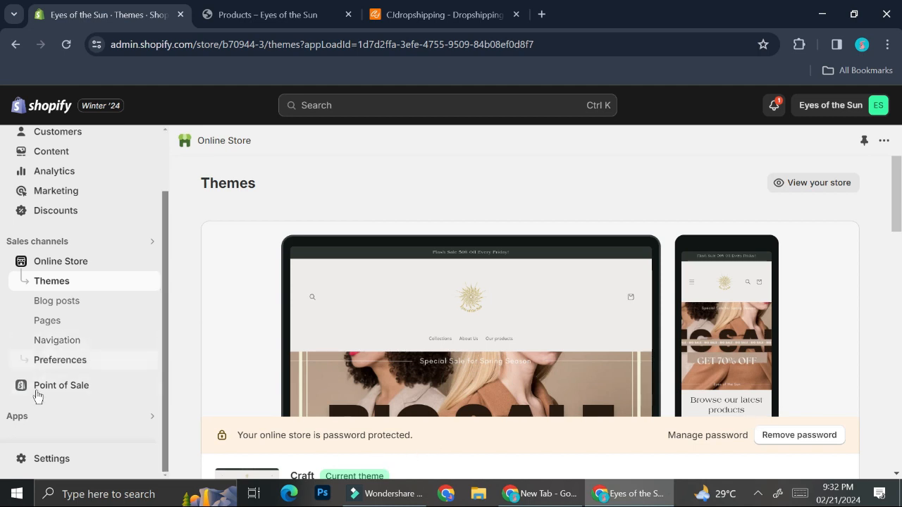
click(31, 422)
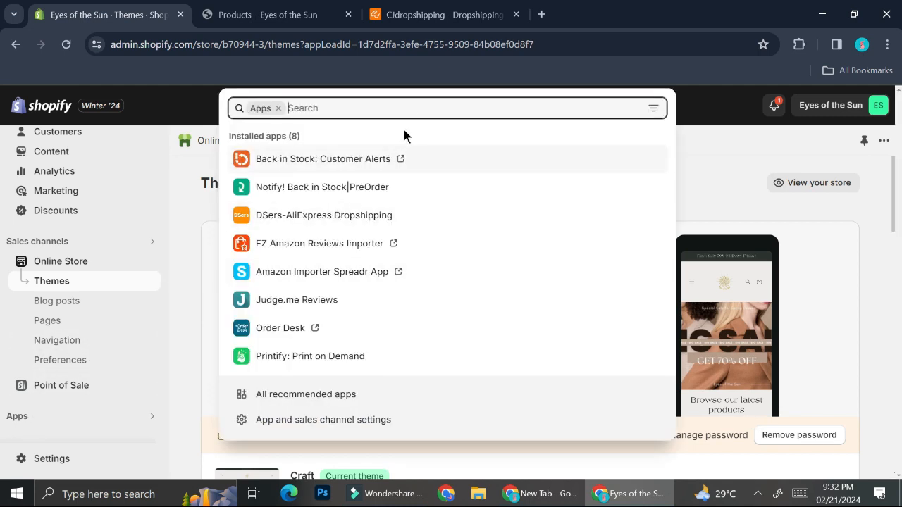
click(324, 422)
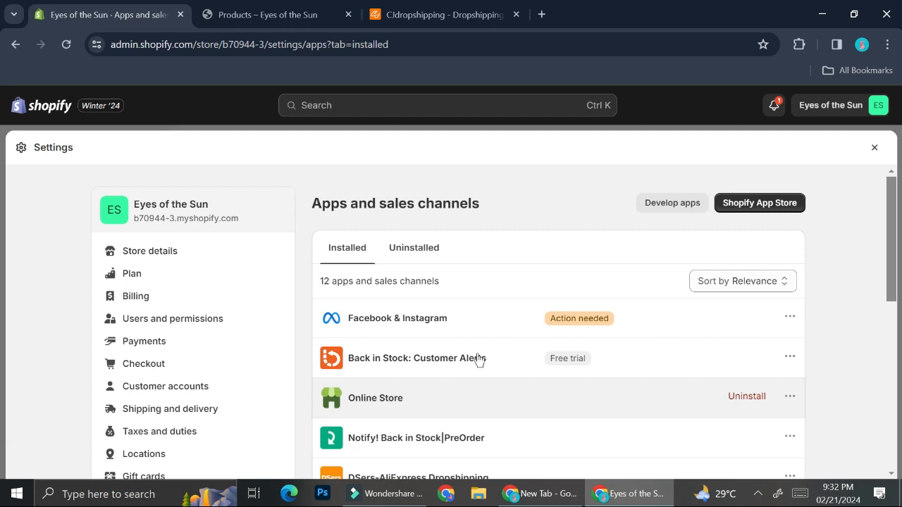
click(771, 204)
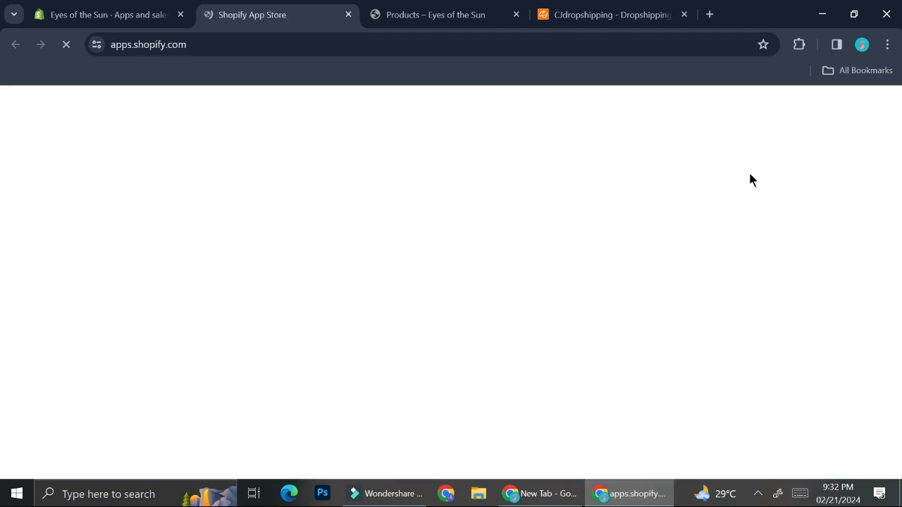
Search the Shopify App Store for "cj dropshipping".
click(475, 117)
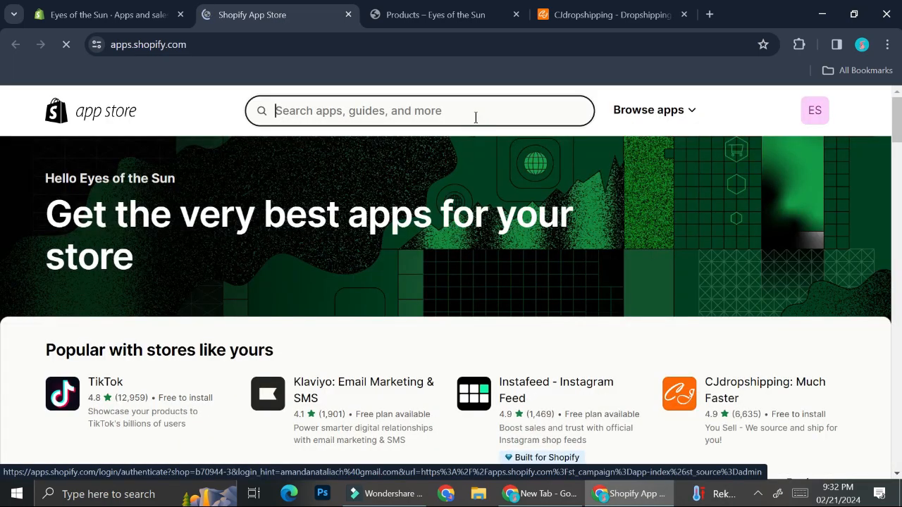
scroll(475, 117, down, 5)
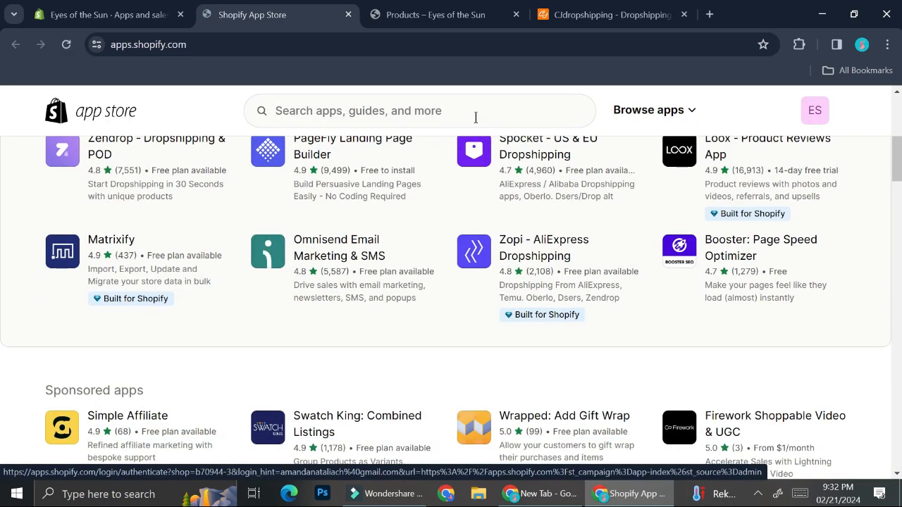
click(467, 110)
text(cj)
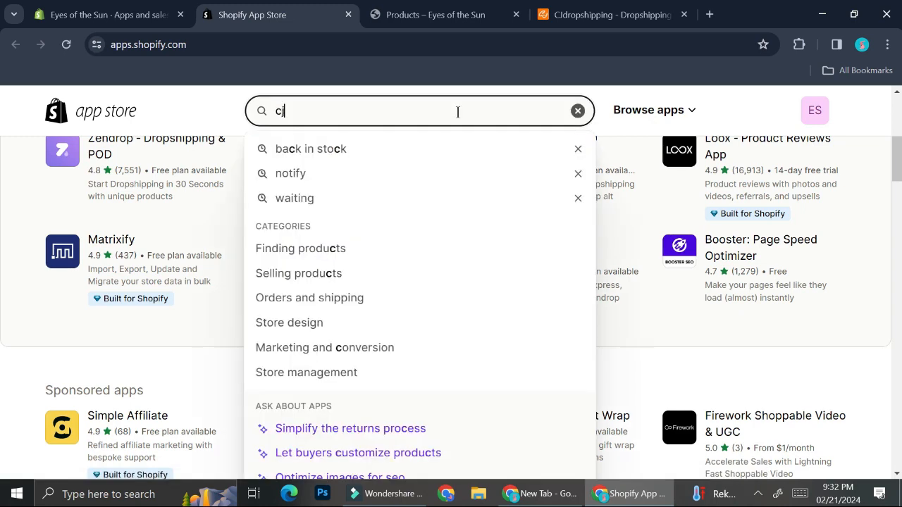
text( drop)
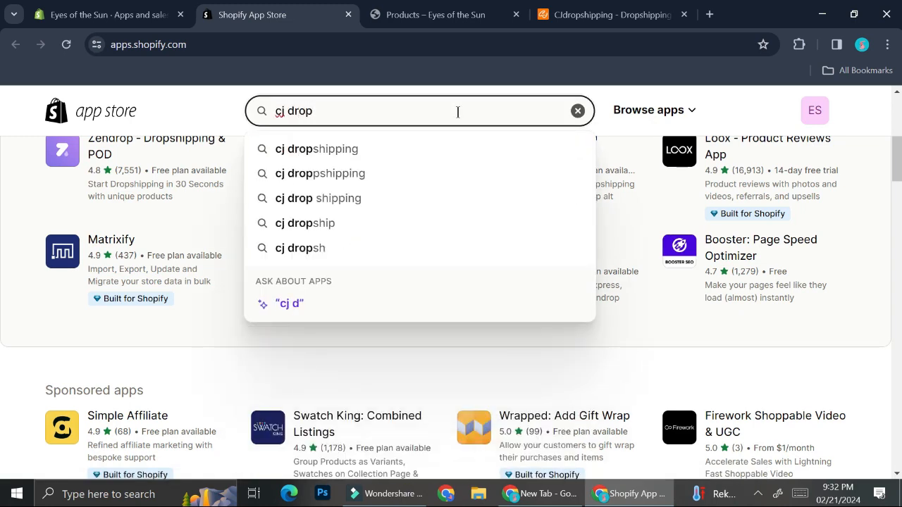
click(436, 151)
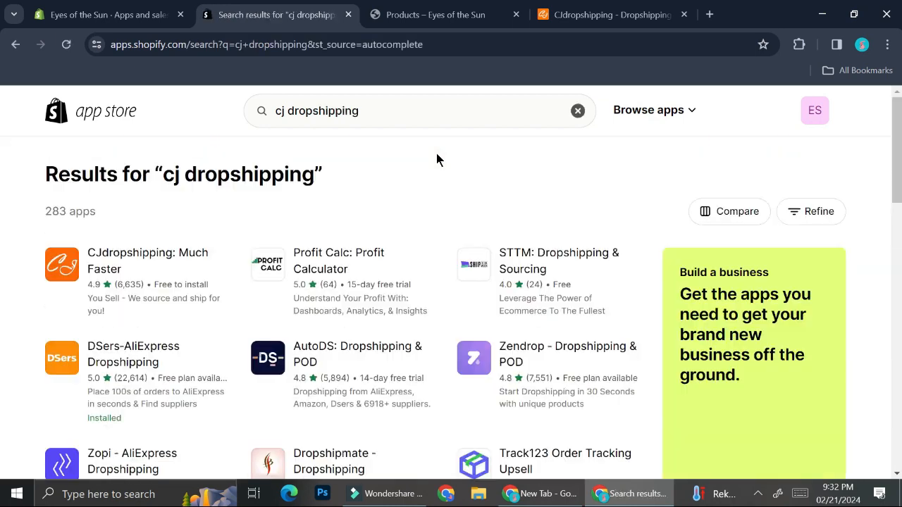
Install the CJdropshipping: Much Faster app on the store and dismiss the assistant's welcome dialog.
click(104, 259)
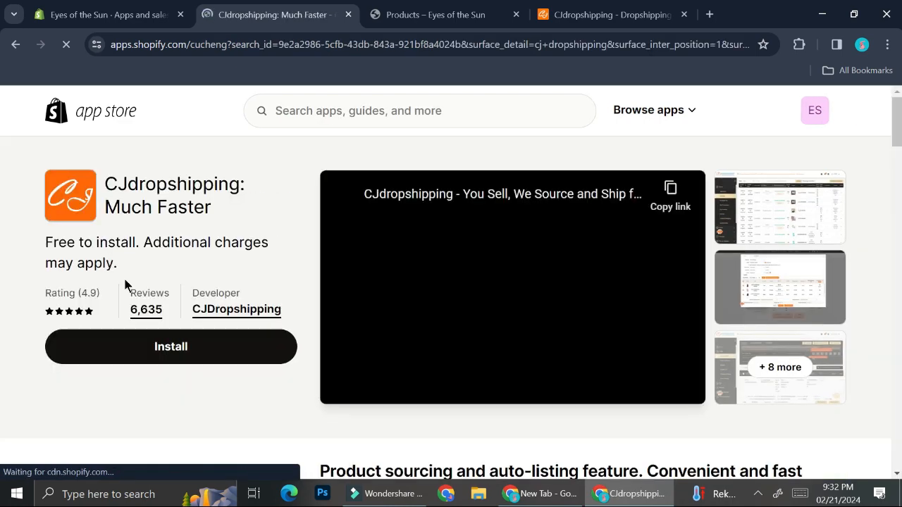
click(181, 352)
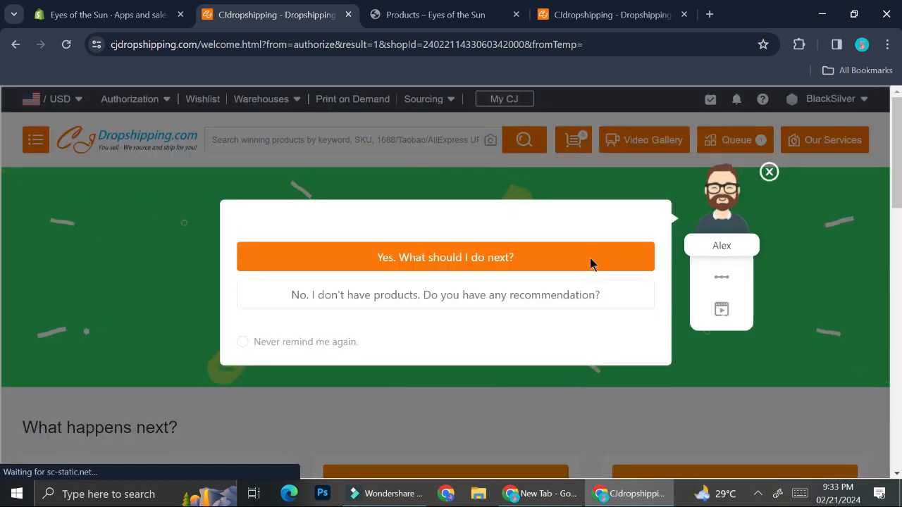
scroll(590, 258, down, 1)
click(768, 164)
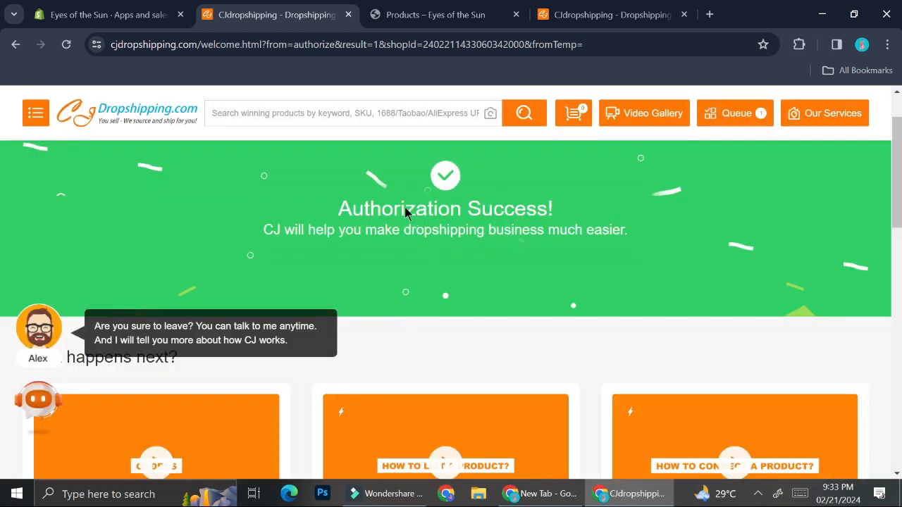
Review the next-step options and Quick Start section on the CJdropshipping authorization welcome page.
scroll(434, 300, down, 4)
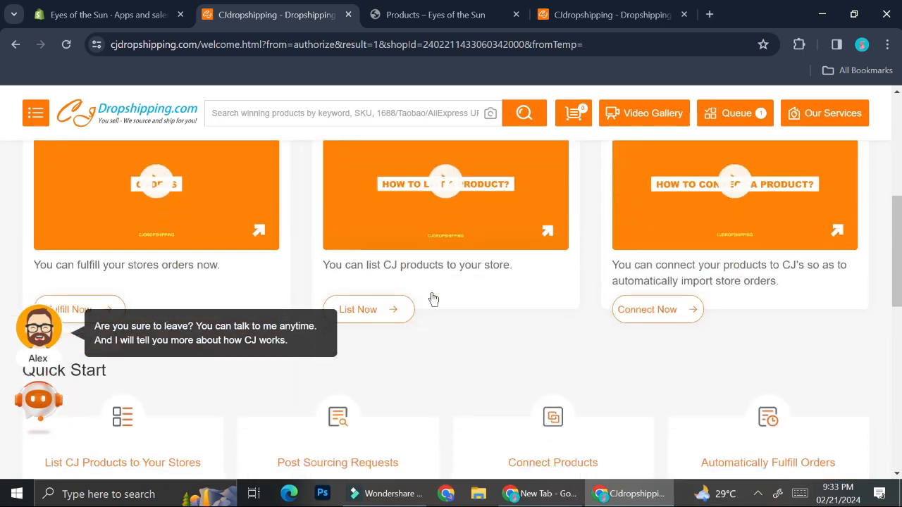
scroll(433, 299, down, 1)
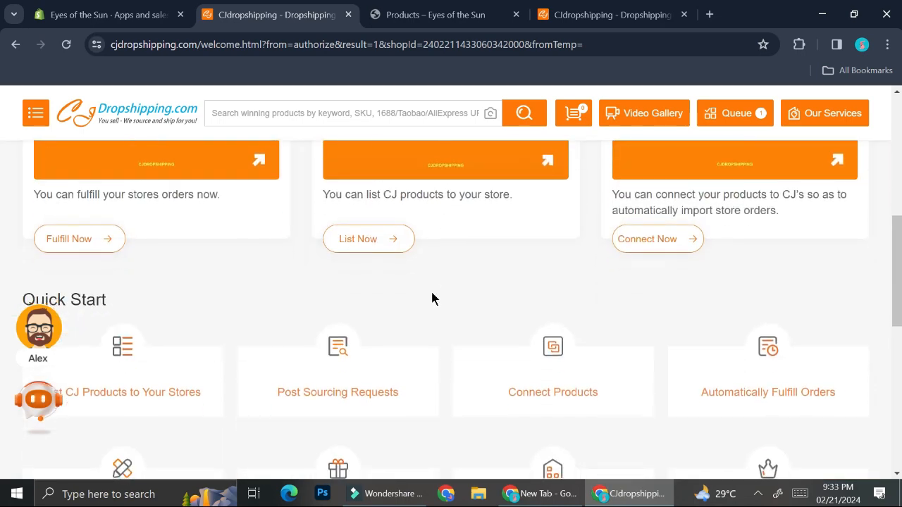
scroll(432, 298, down, 1)
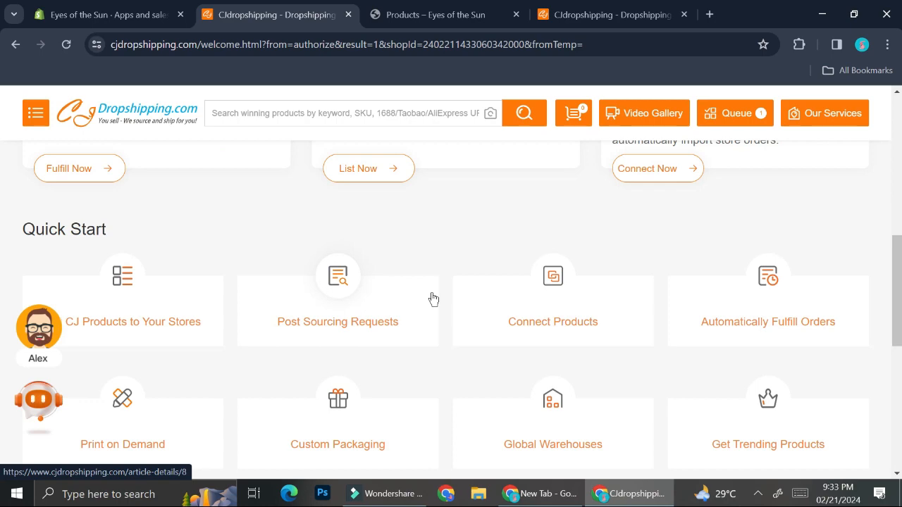
scroll(433, 299, down, 3)
scroll(438, 276, up, 4)
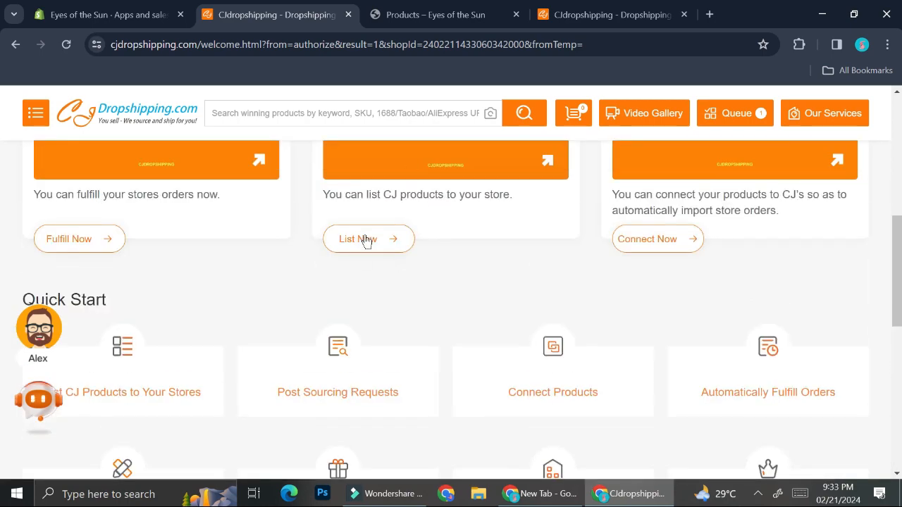
scroll(374, 229, up, 5)
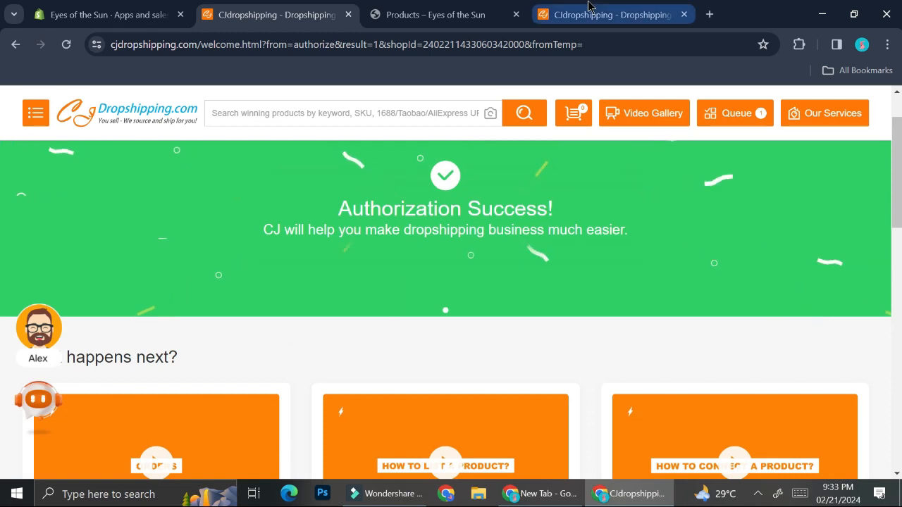
click(323, 109)
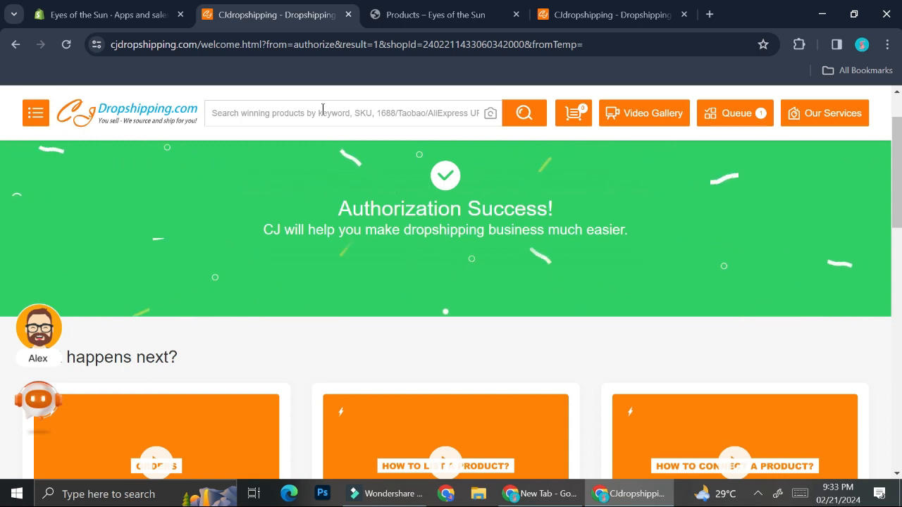
text(butter)
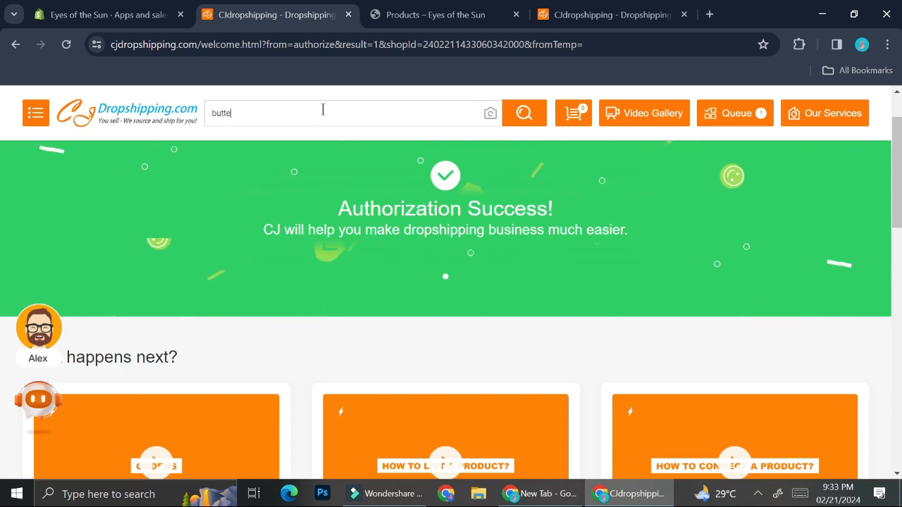
key(BackSpace)
key(BackSpace)
key(BackSpace)
key(BackSpace)
key(BackSpace)
key(BackSpace)
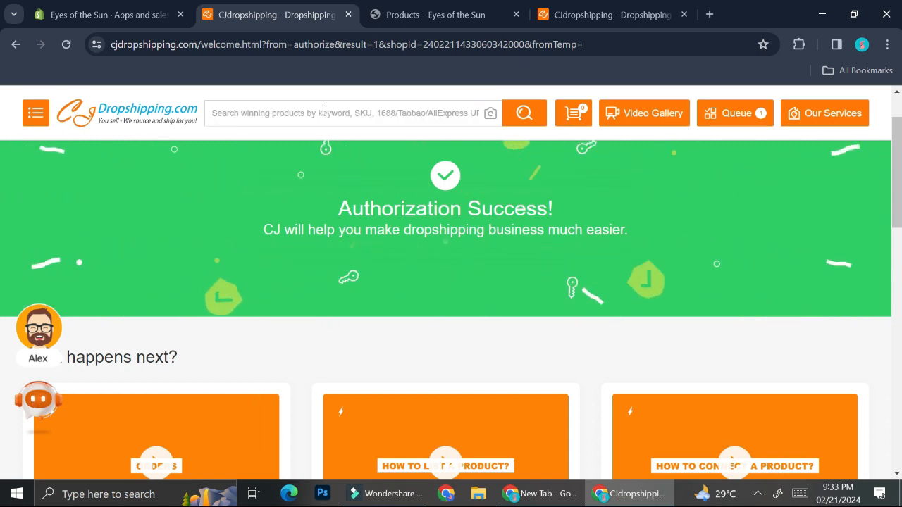
Search the CJdropshipping catalog for "sun bracelet".
text(sun bra)
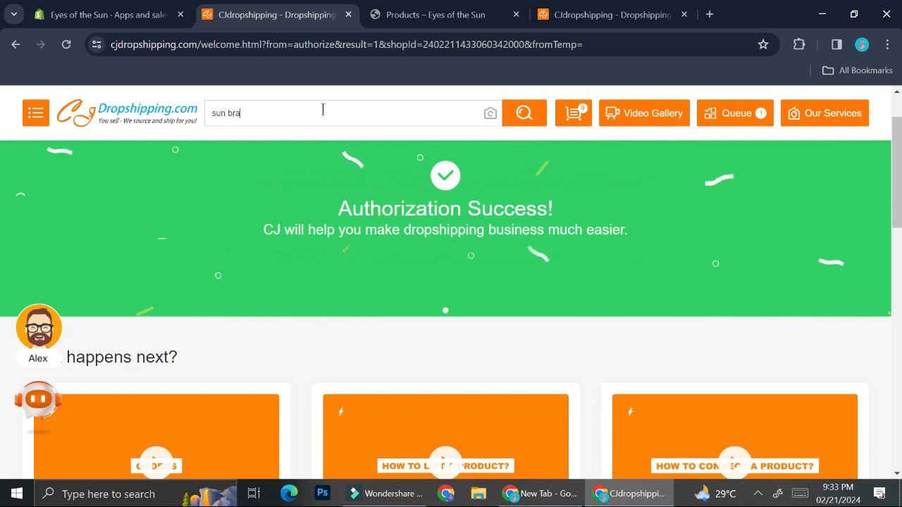
text(celet)
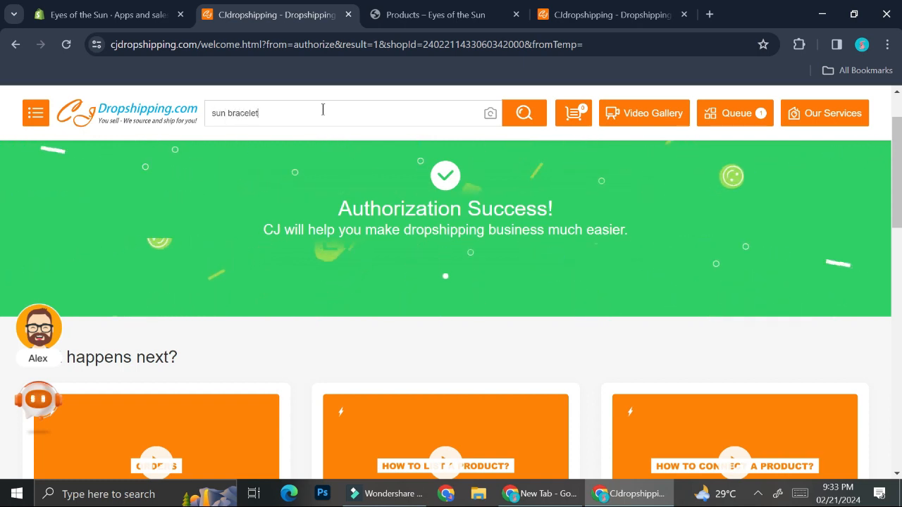
click(522, 116)
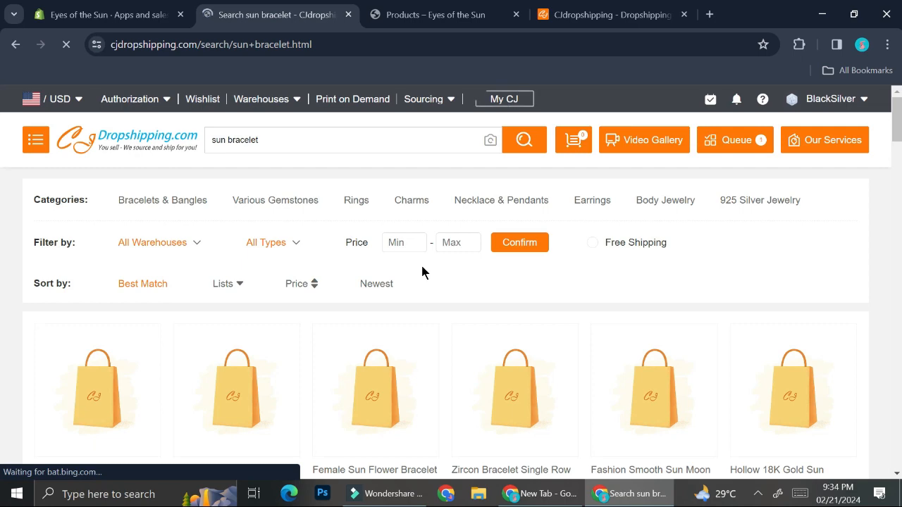
Open the Sun Crescent Bracelet product page from the results and close the extra CJdropshipping browser tab.
scroll(422, 272, down, 2)
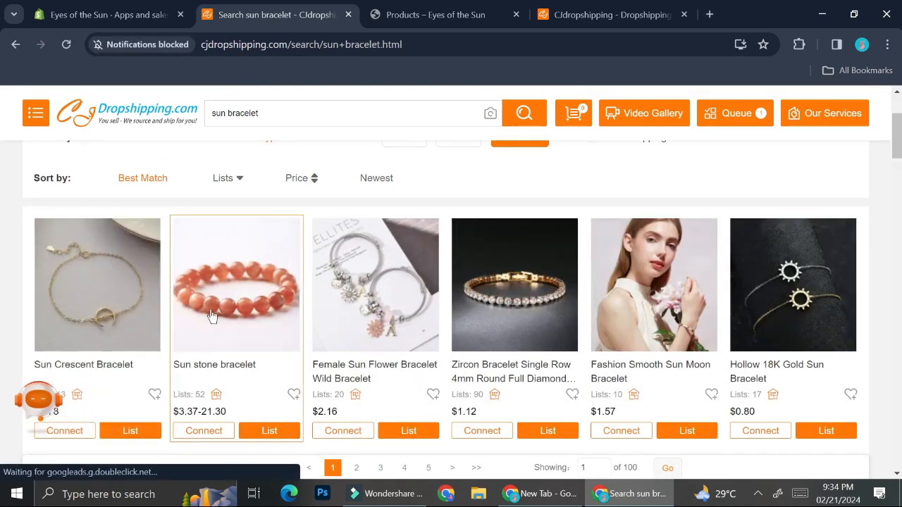
scroll(815, 301, down, 1)
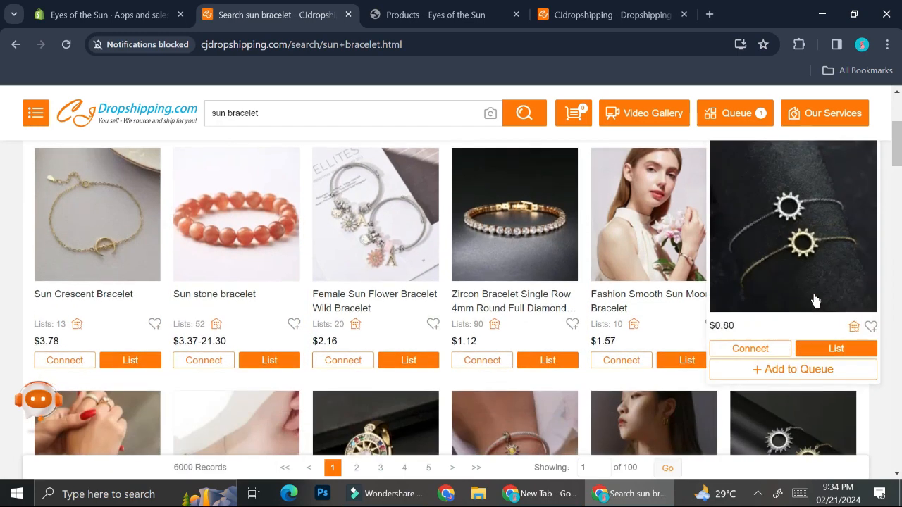
mouse_move(75, 229)
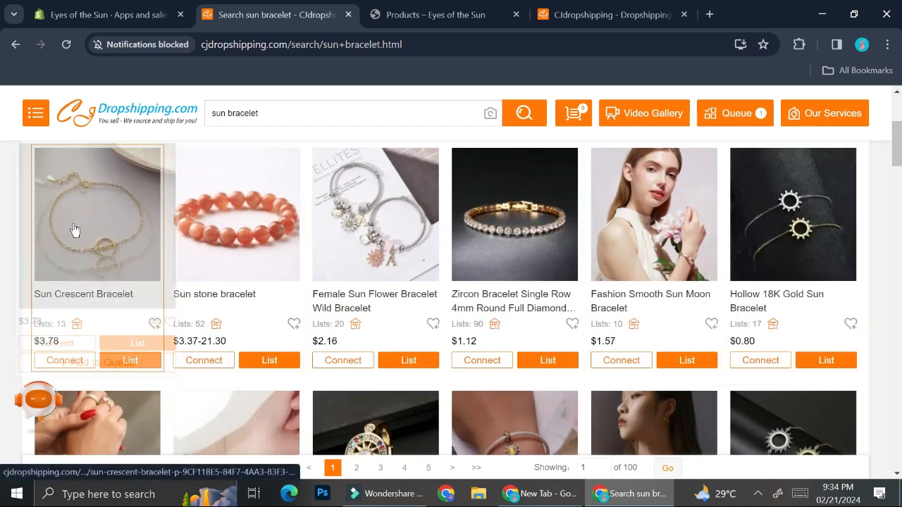
click(89, 233)
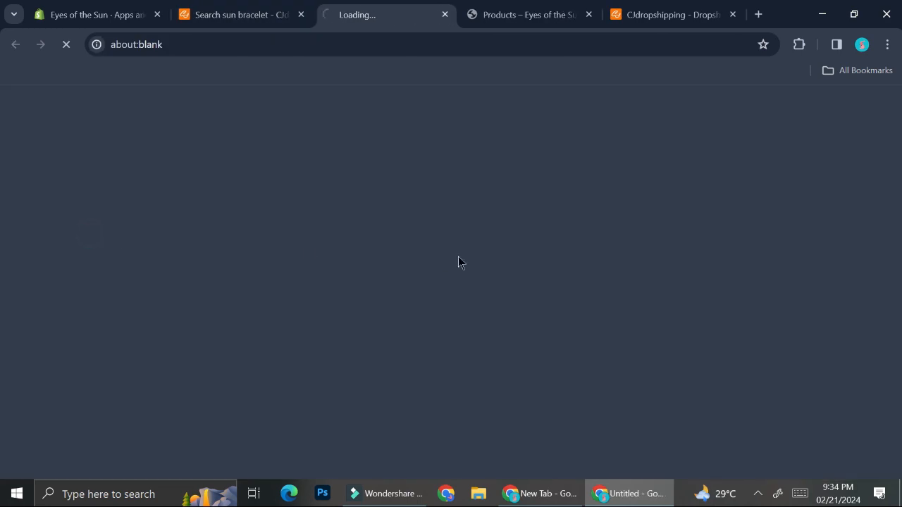
click(733, 14)
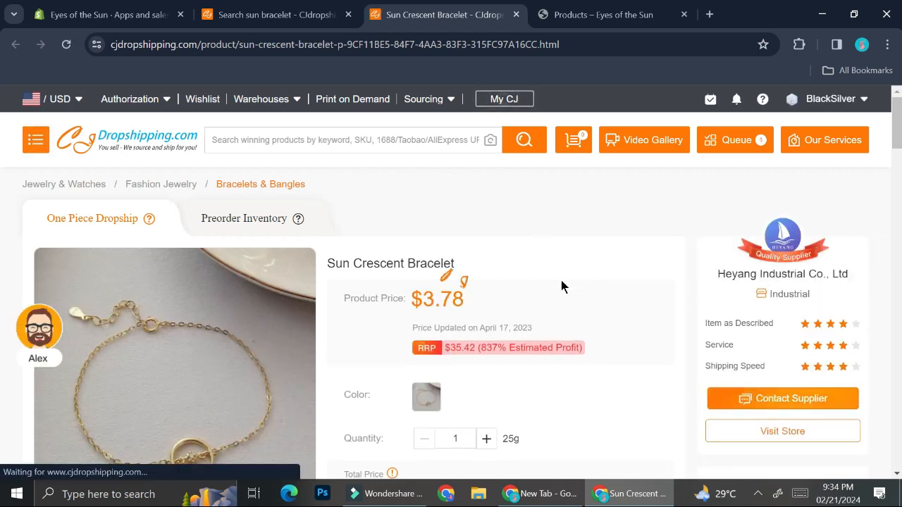
Look over the Sun Crescent Bracelet's details and open its listing form for the store.
scroll(561, 282, down, 1)
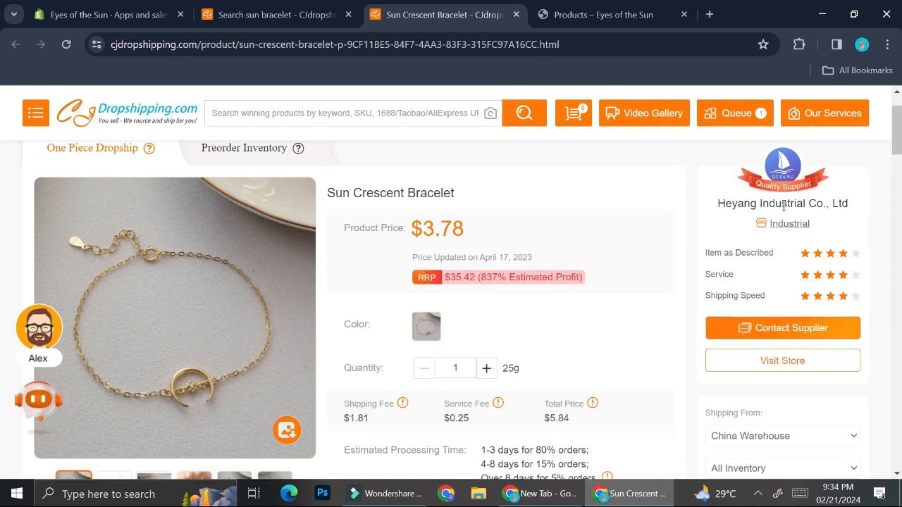
scroll(516, 268, down, 2)
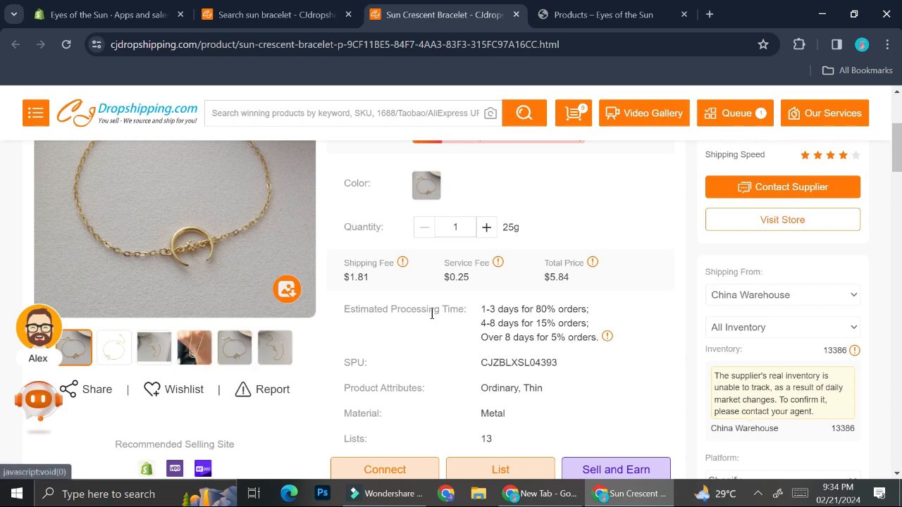
scroll(432, 319, down, 1)
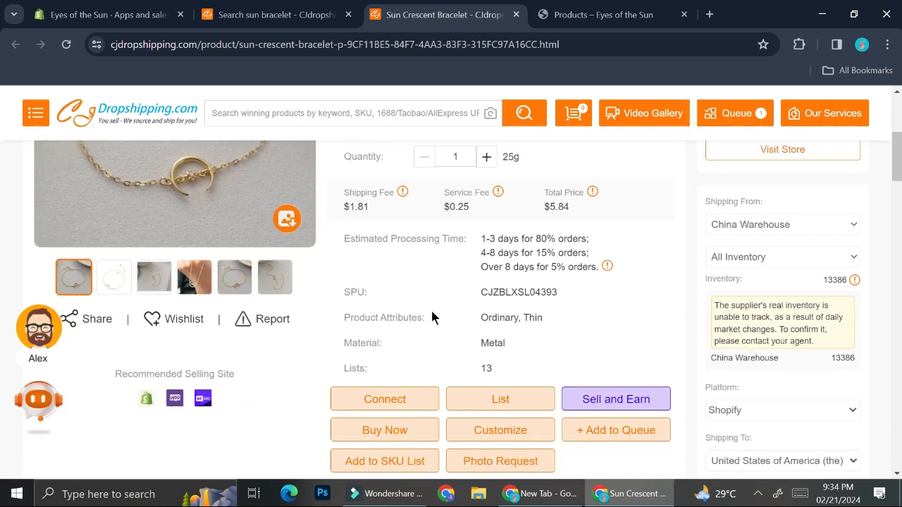
scroll(431, 317, up, 1)
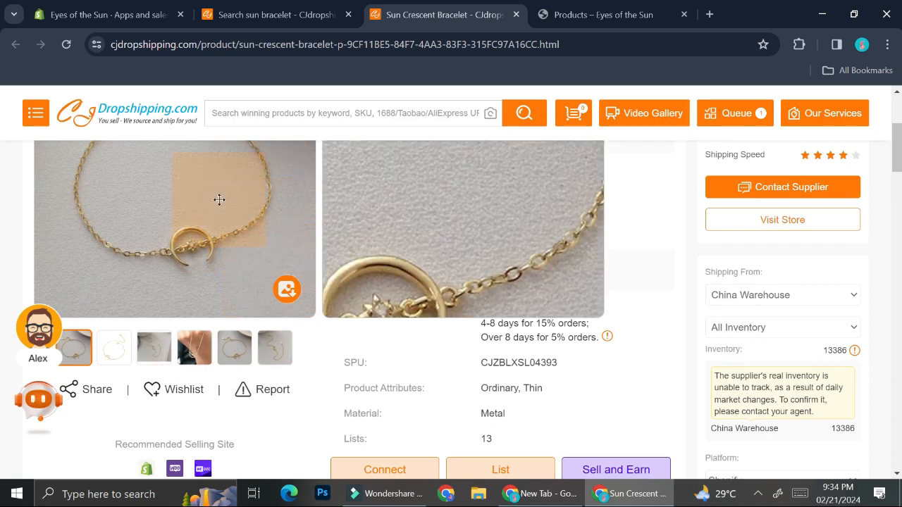
scroll(407, 343, down, 1)
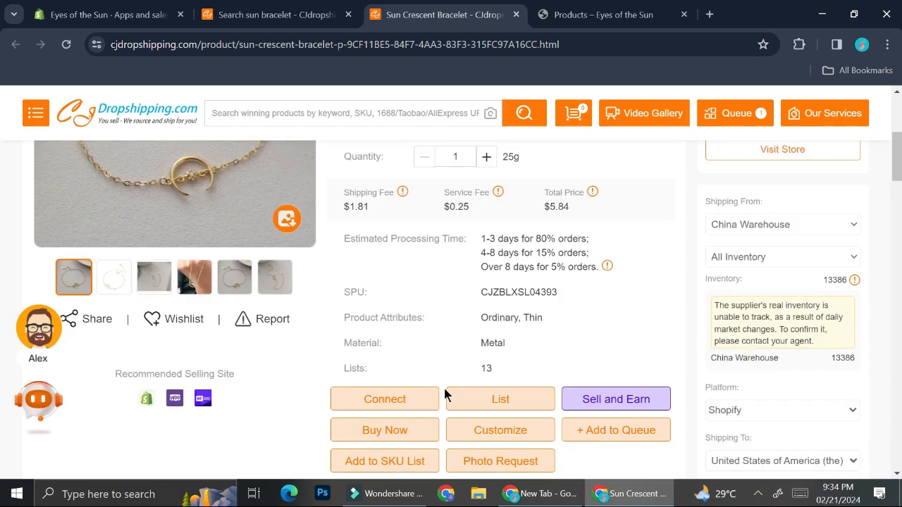
click(478, 407)
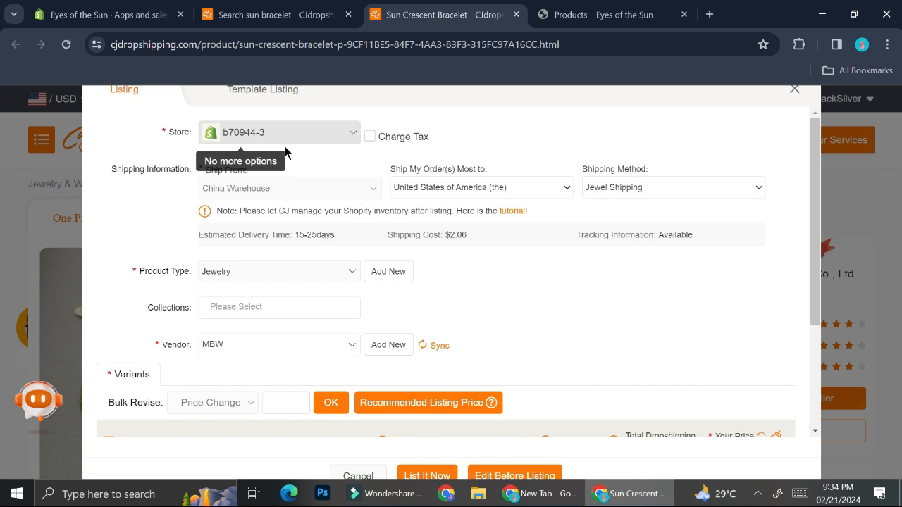
Compare the listing form's Store entry with the storefront's home page address, and look through the available shipping methods.
click(606, 14)
scroll(232, 95, up, 2)
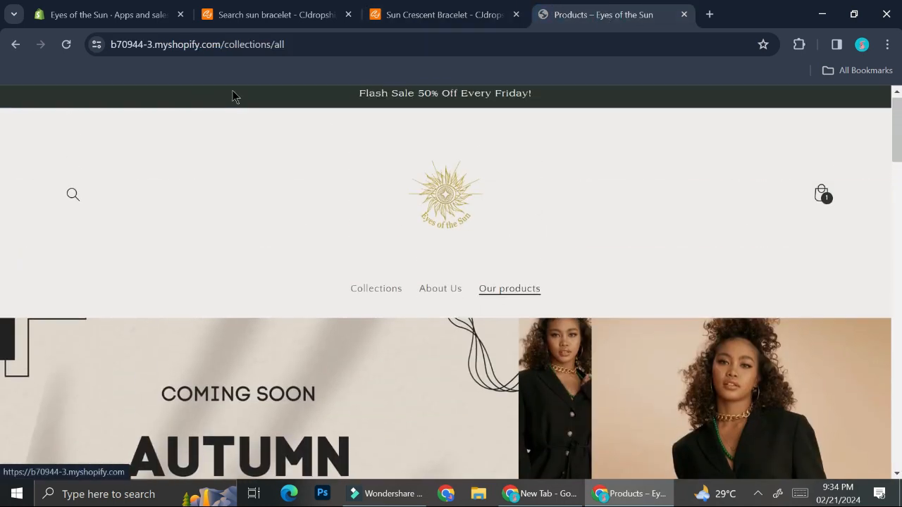
key(F5)
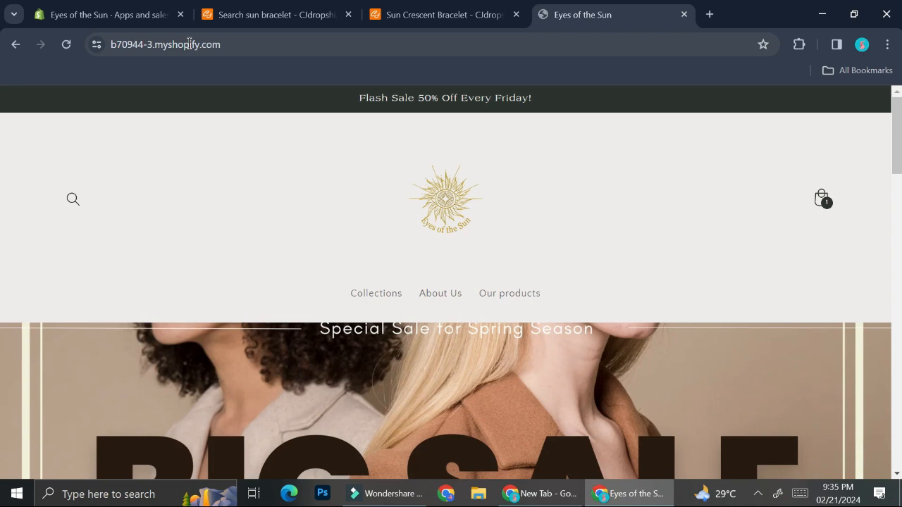
click(437, 14)
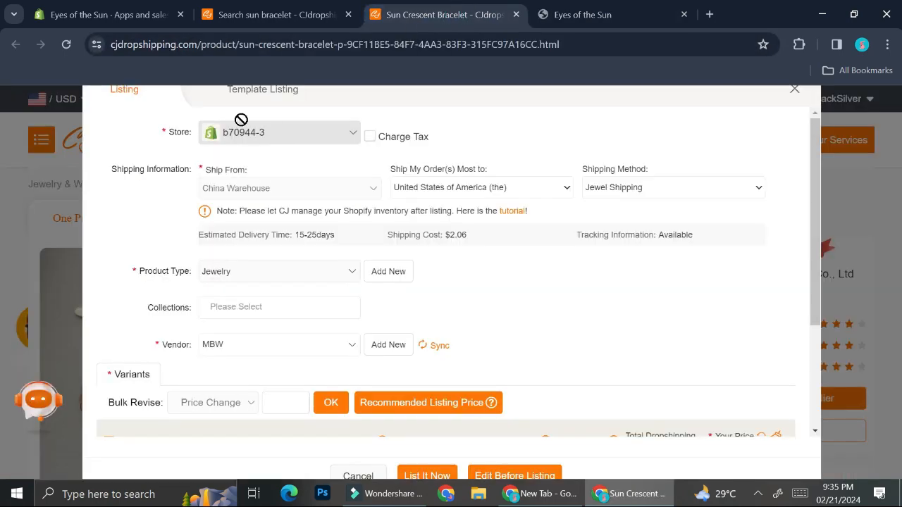
click(584, 15)
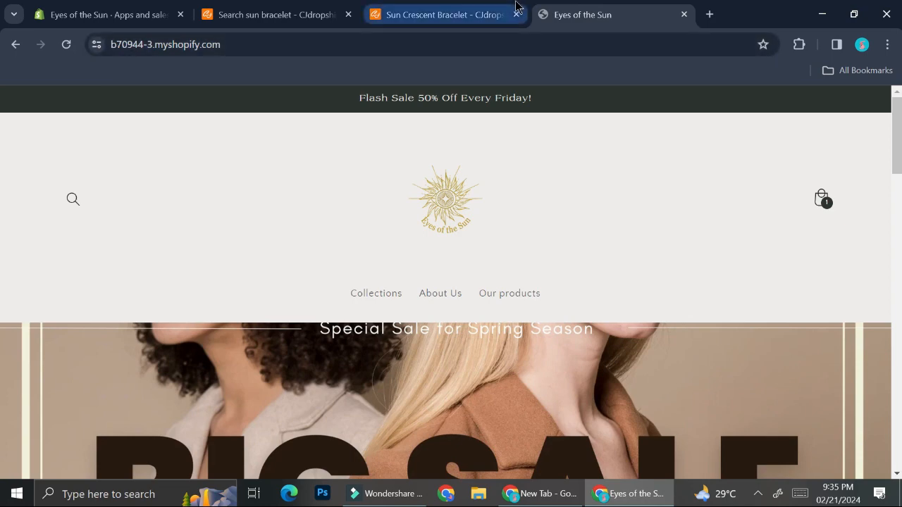
click(448, 17)
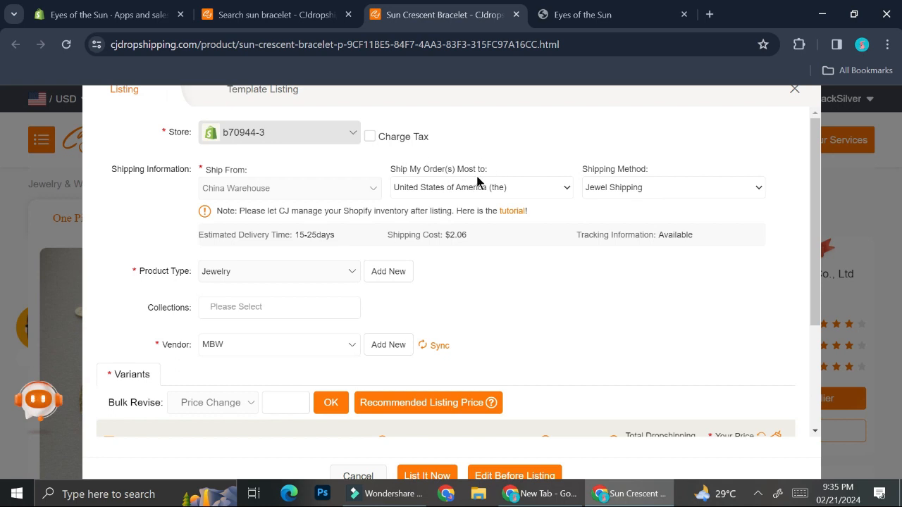
click(670, 185)
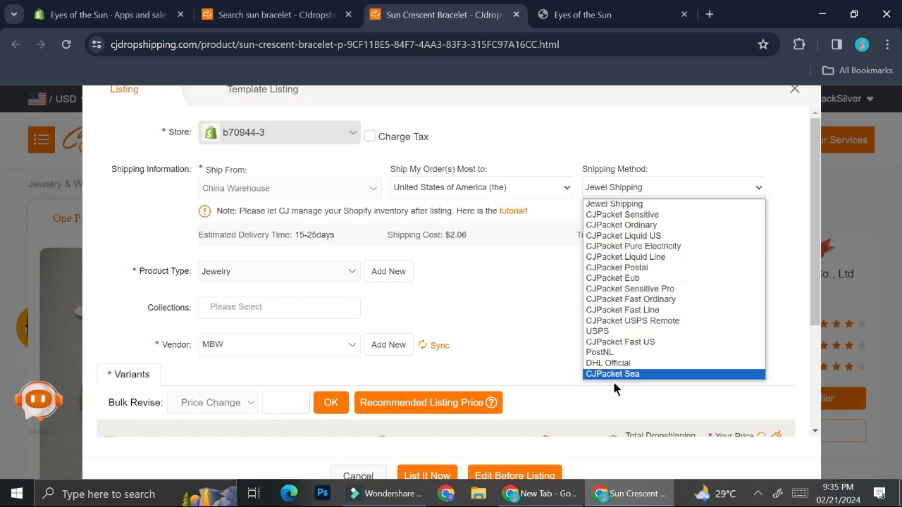
click(491, 282)
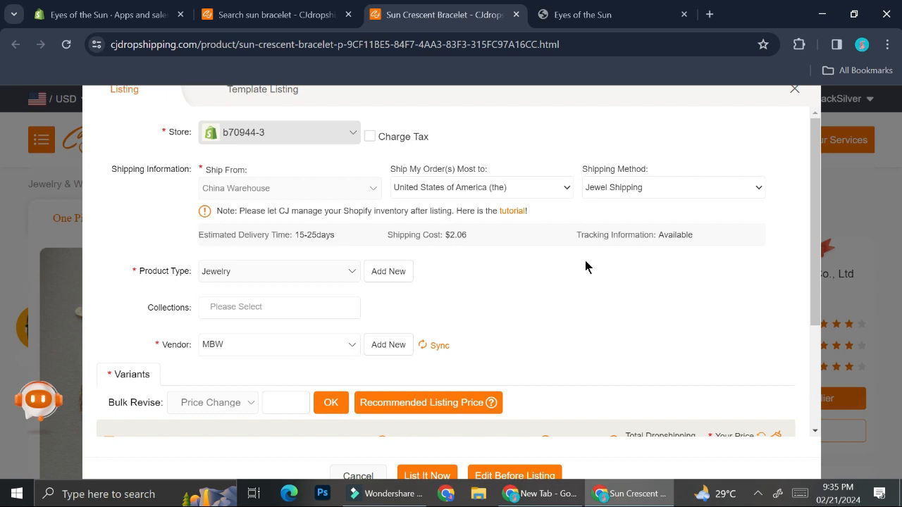
Add Accessory as a new product type, and select Jewelry as the product type for this listing.
click(375, 280)
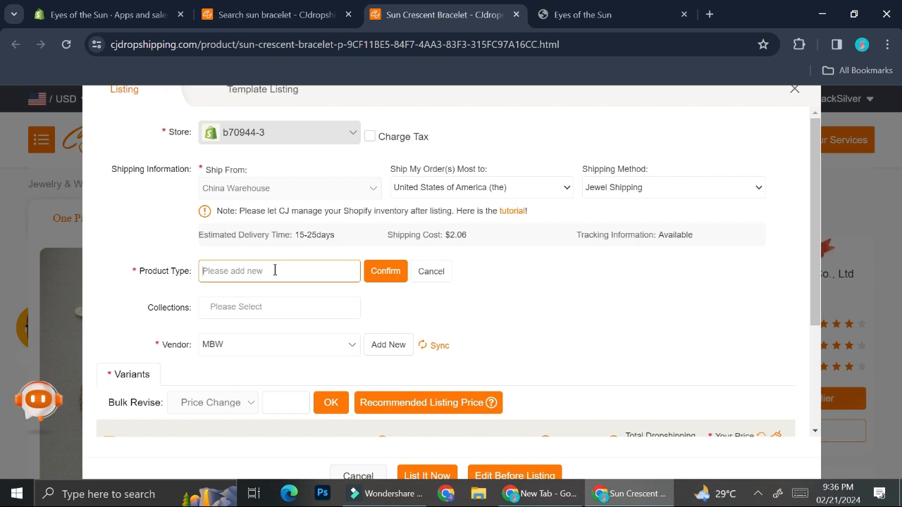
text(Accessory)
click(389, 270)
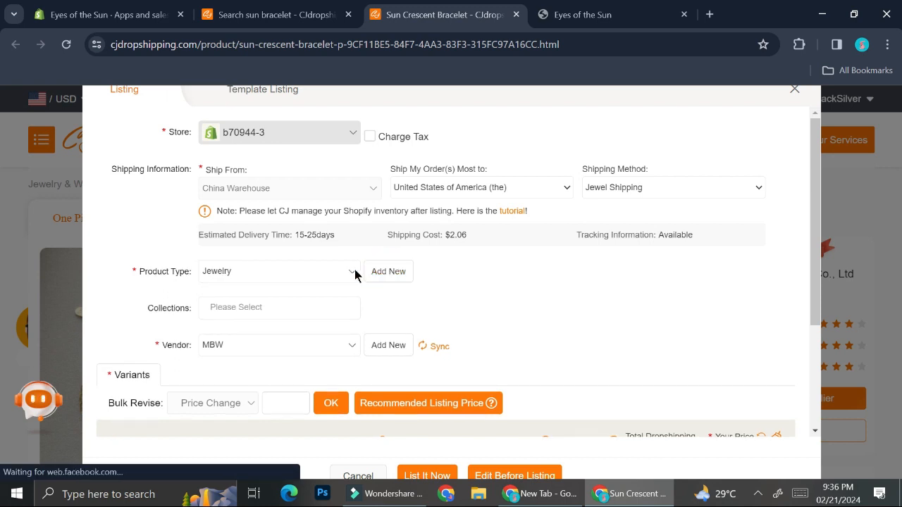
click(343, 273)
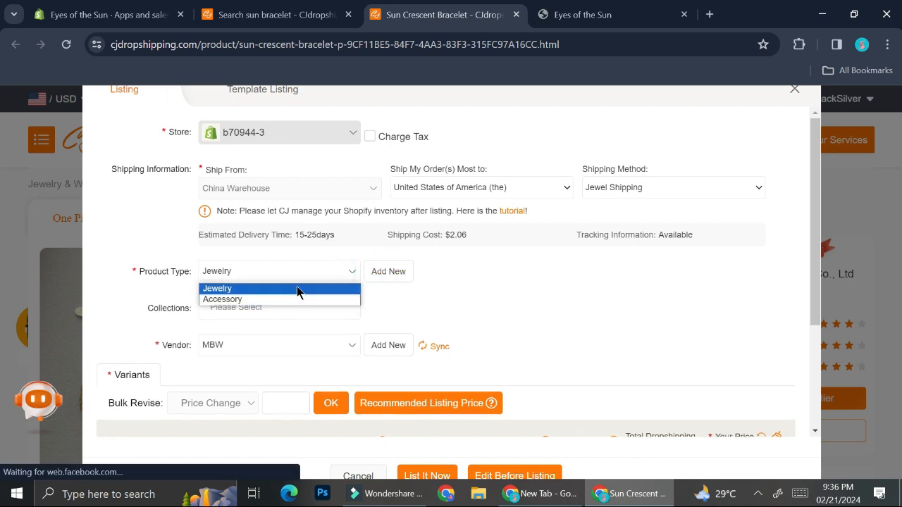
click(322, 289)
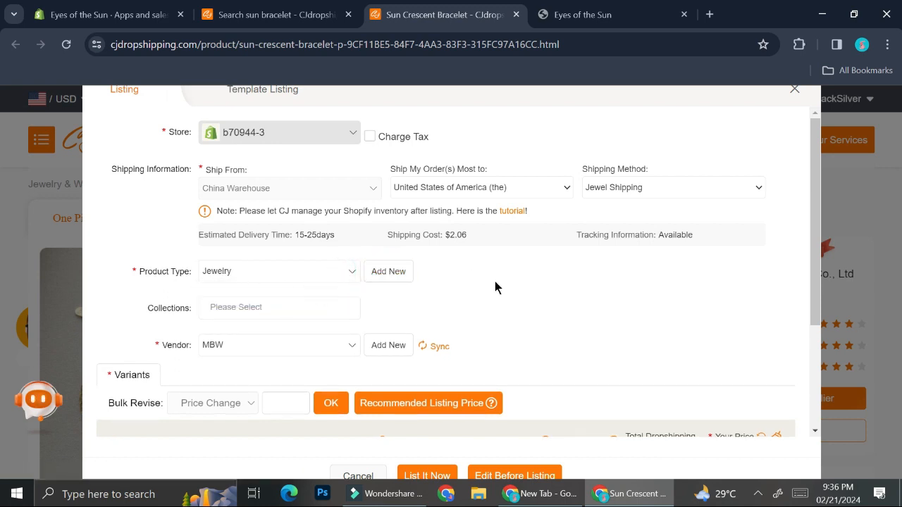
Assign the bracelet listing to the Jewelry collection.
scroll(495, 281, down, 1)
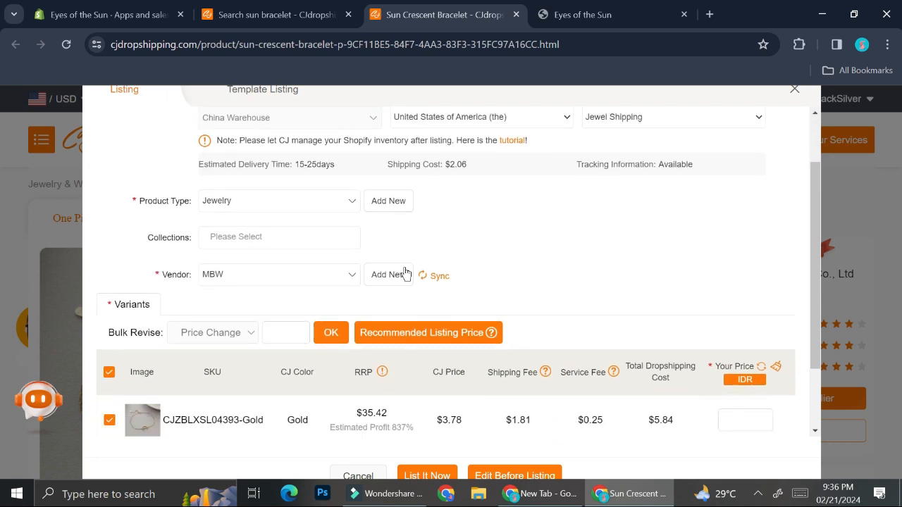
click(249, 242)
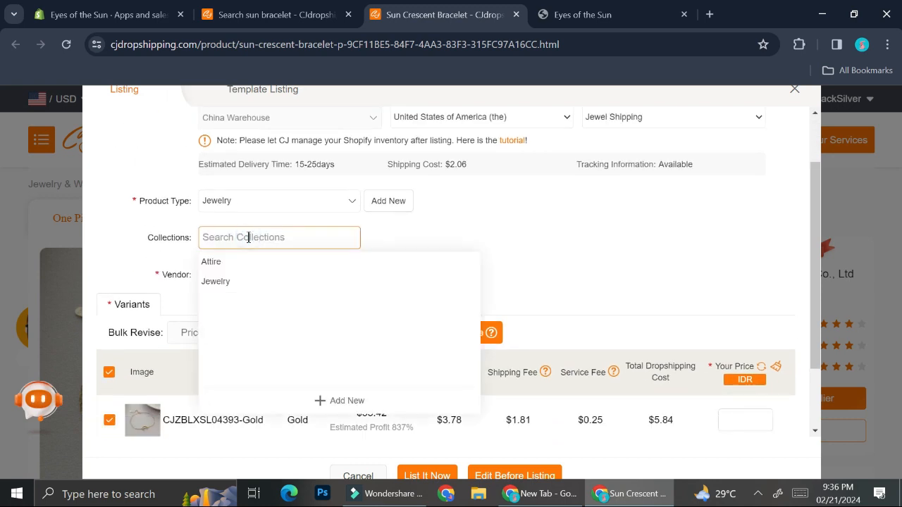
click(235, 281)
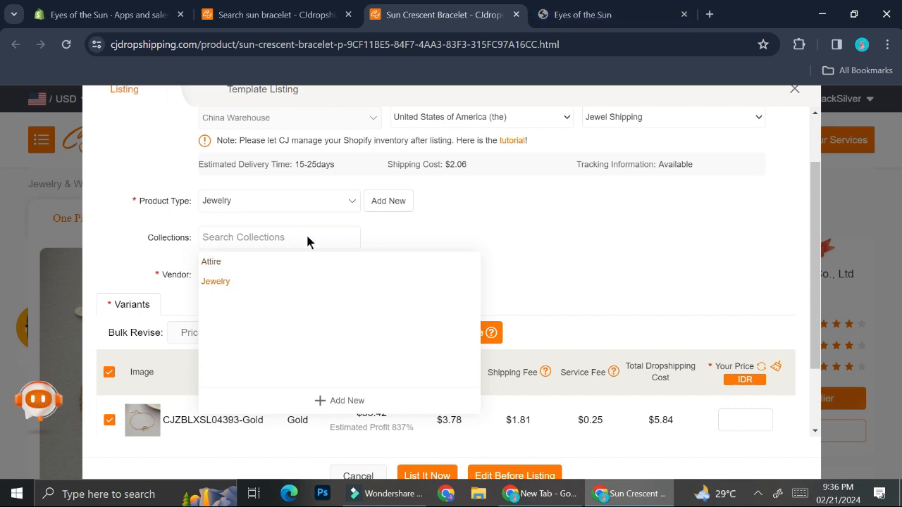
Switch to the storefront and examine which collections its Collections page offers.
click(587, 11)
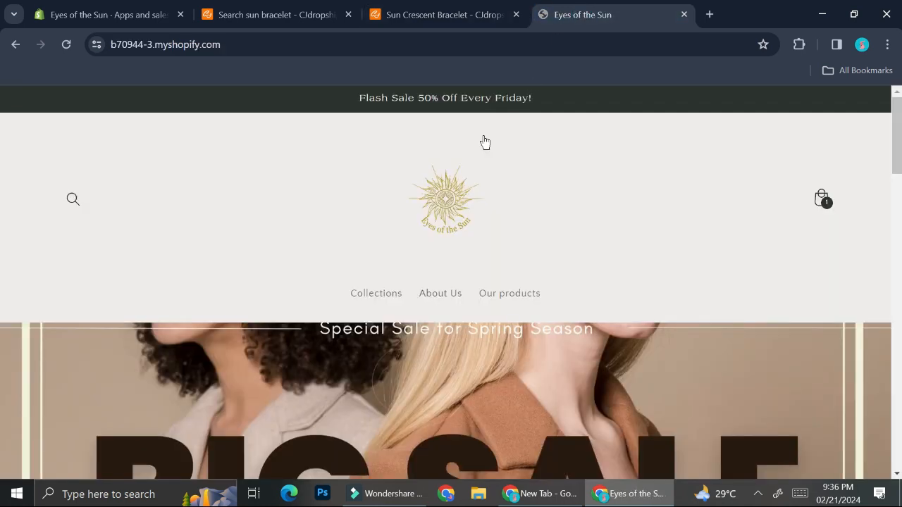
click(383, 299)
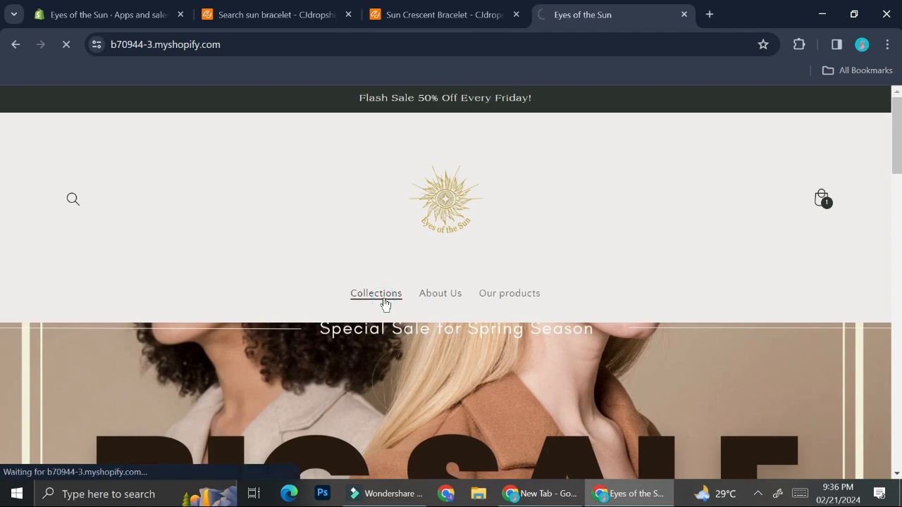
scroll(530, 270, down, 3)
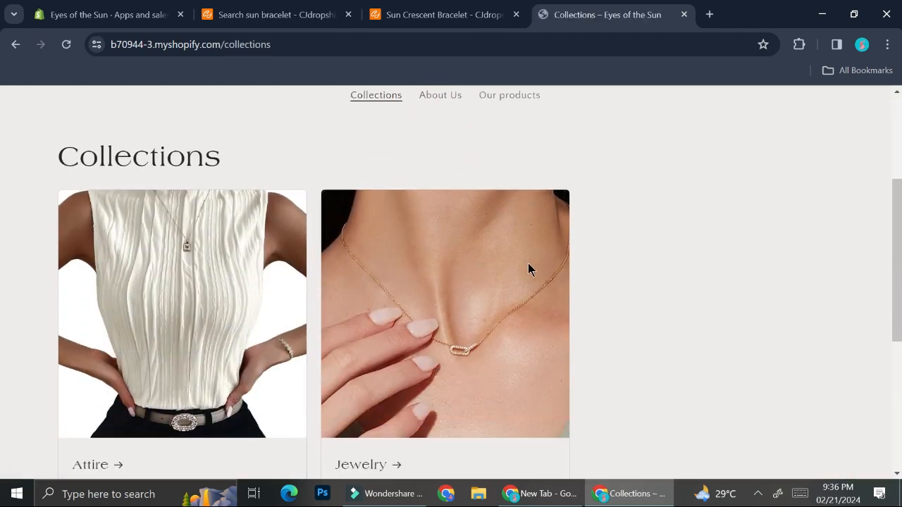
Check the collections shown on the storefront, return to the bracelet's listing form and assign the listing to the Jewelry collection.
scroll(145, 306, down, 2)
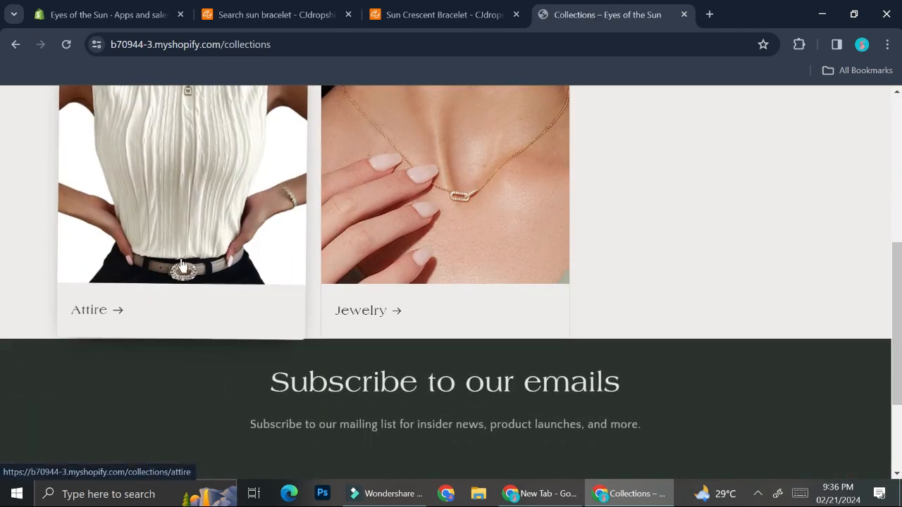
scroll(181, 264, up, 2)
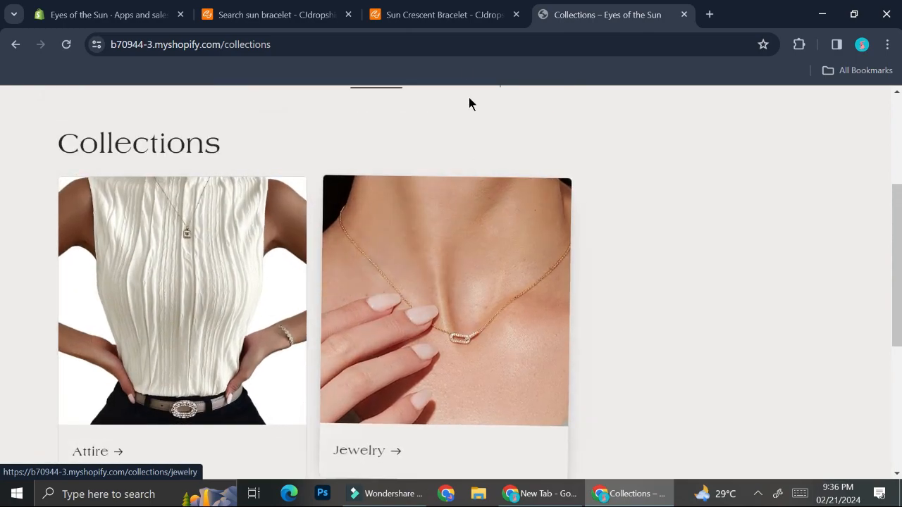
click(443, 14)
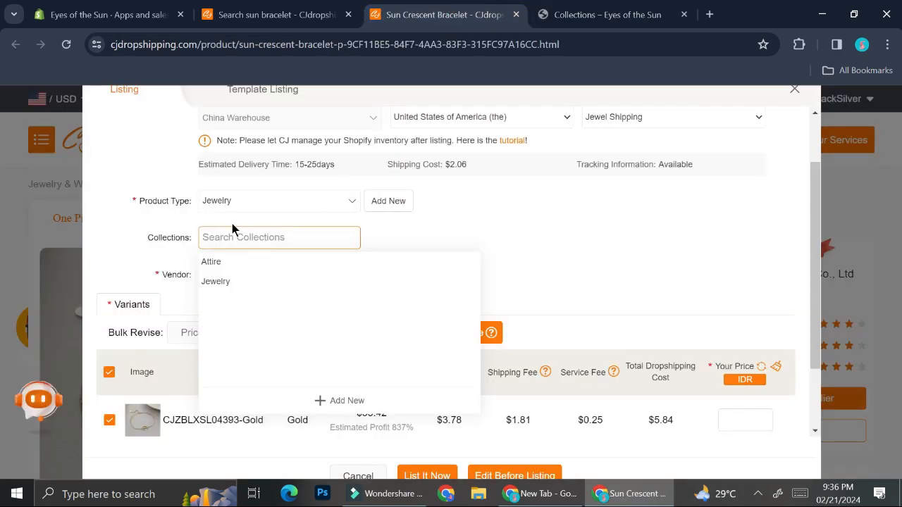
click(231, 282)
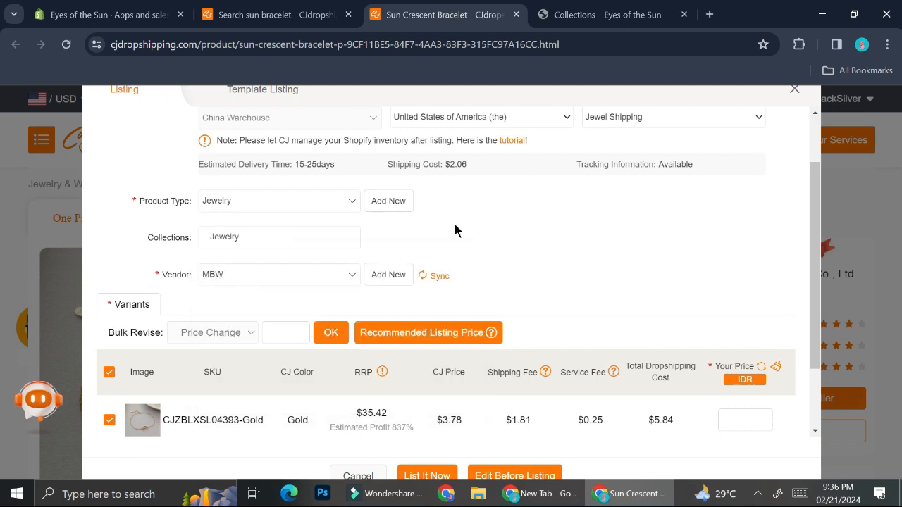
Look at the vendor choices for the bracelet listing and the cost details of its variant.
scroll(454, 224, down, 1)
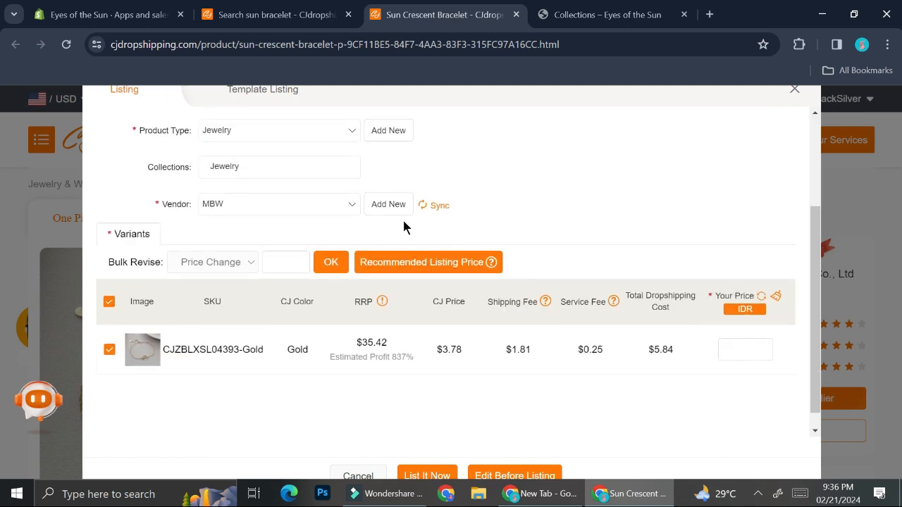
click(346, 204)
click(345, 204)
scroll(618, 220, down, 1)
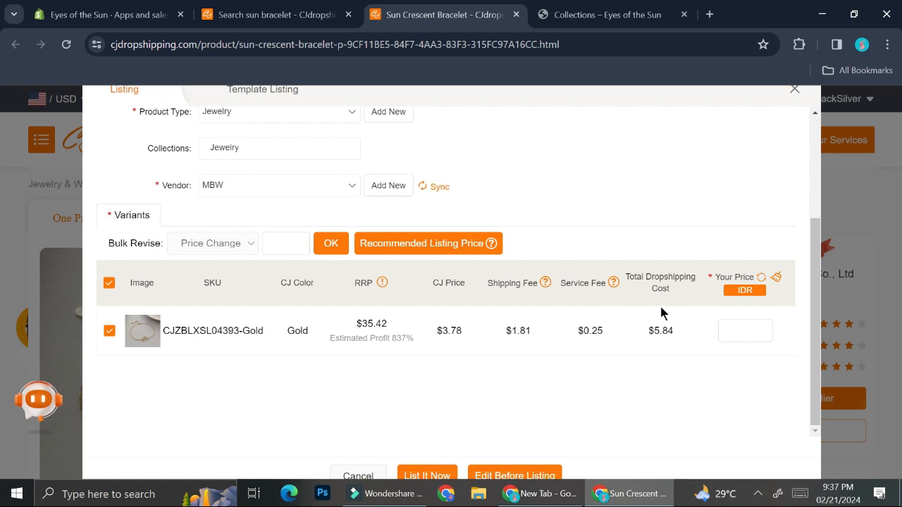
Check the recommended retail price information and try 75000 IDR as the Gold variant's selling price.
mouse_move(384, 283)
click(743, 323)
text(75000)
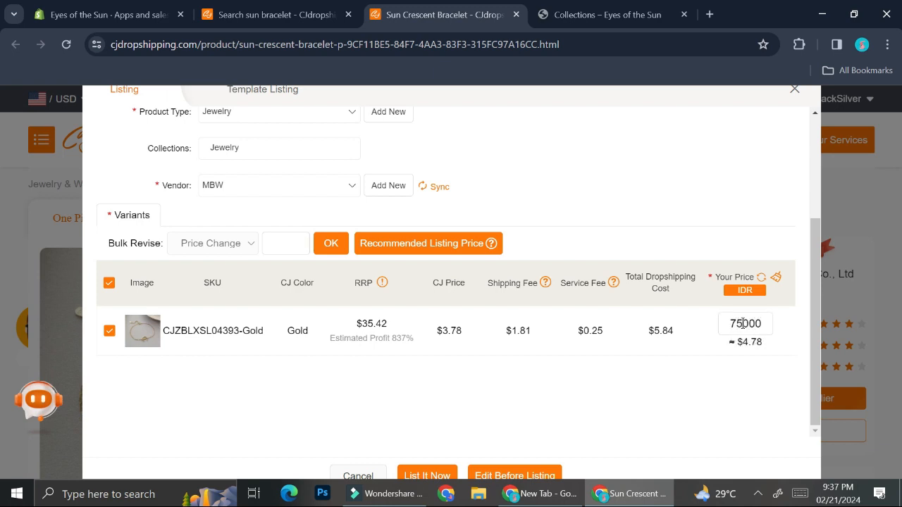
Replace the Gold variant's selling price with 150000 IDR.
key(BackSpace)
key(BackSpace)
key(BackSpace)
key(BackSpace)
key(BackSpace)
text(150000)
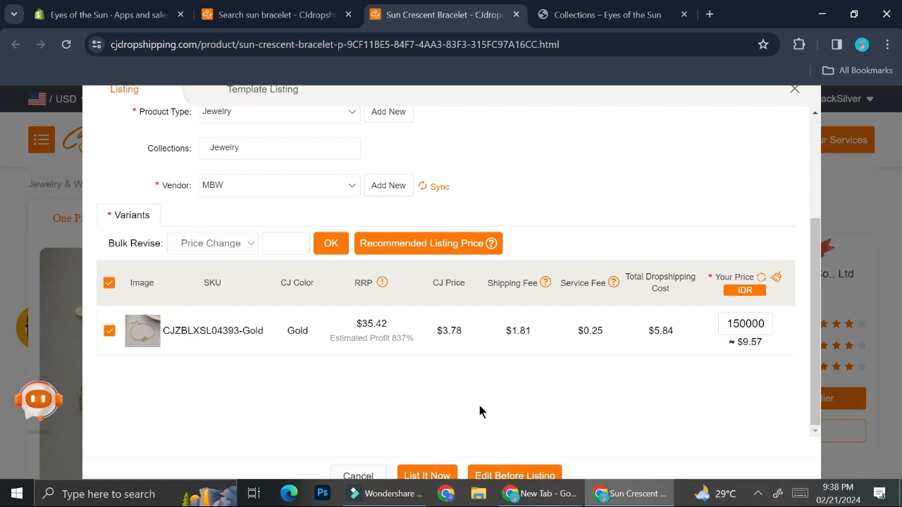
View the Template Listing option, and return to the regular listing form's variant pricing.
scroll(467, 357, up, 3)
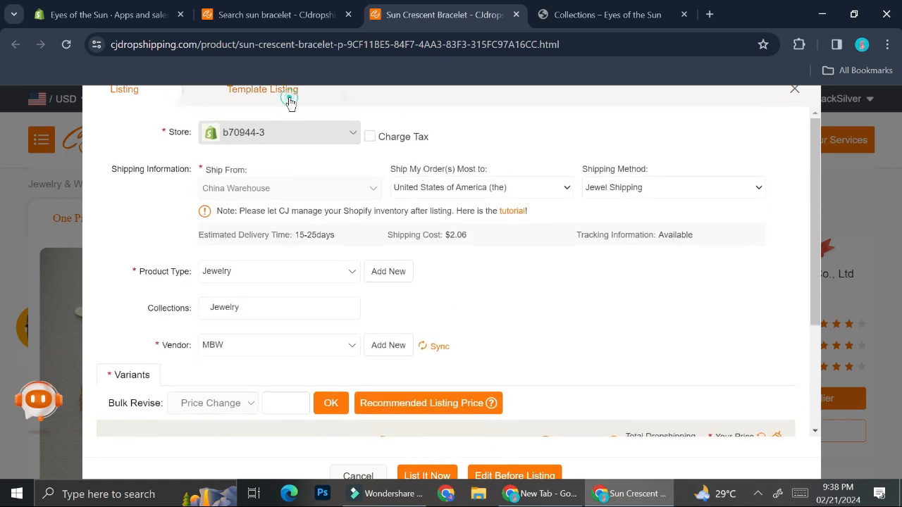
click(289, 102)
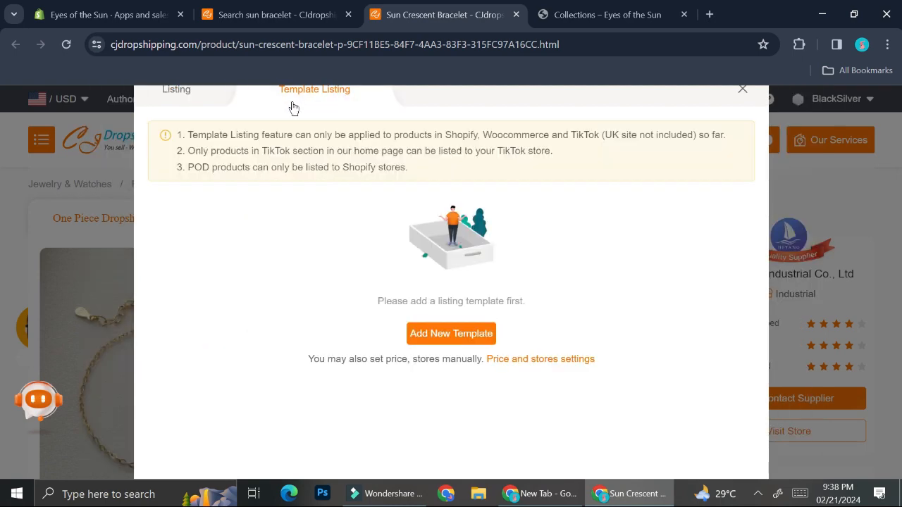
click(193, 104)
scroll(556, 253, down, 3)
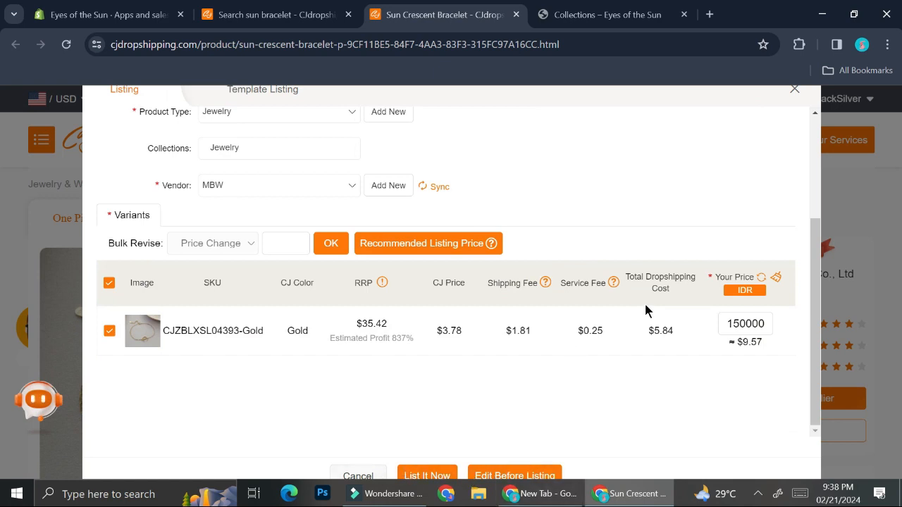
List the Sun Crescent Bracelet in the store immediately, and close the progress notice and the listing form.
click(441, 472)
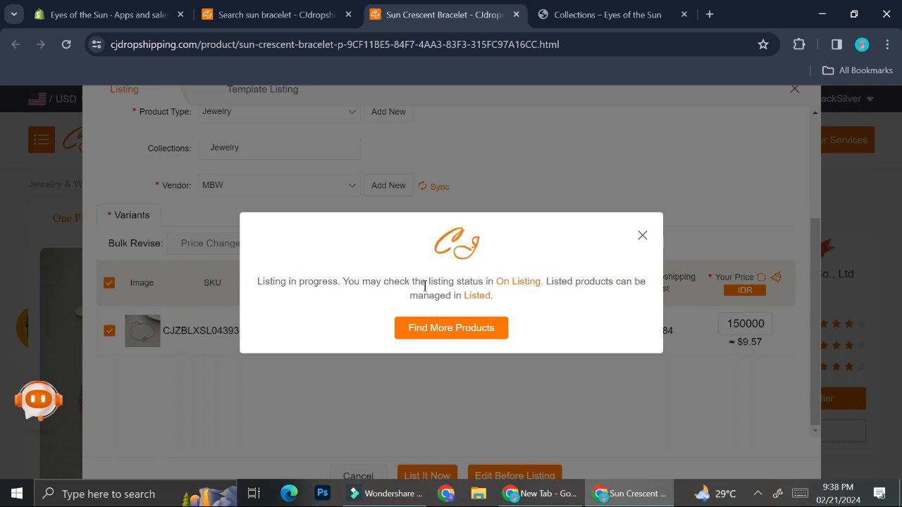
click(643, 239)
scroll(805, 118, up, 2)
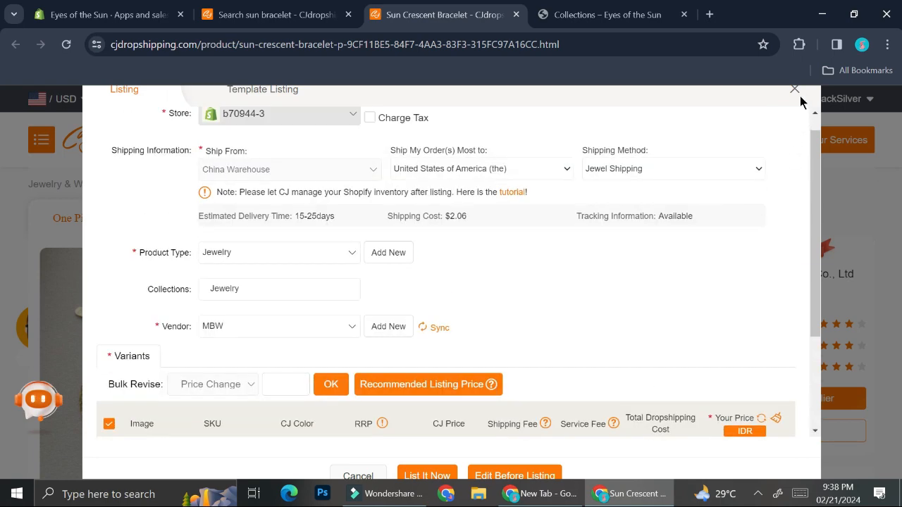
click(793, 92)
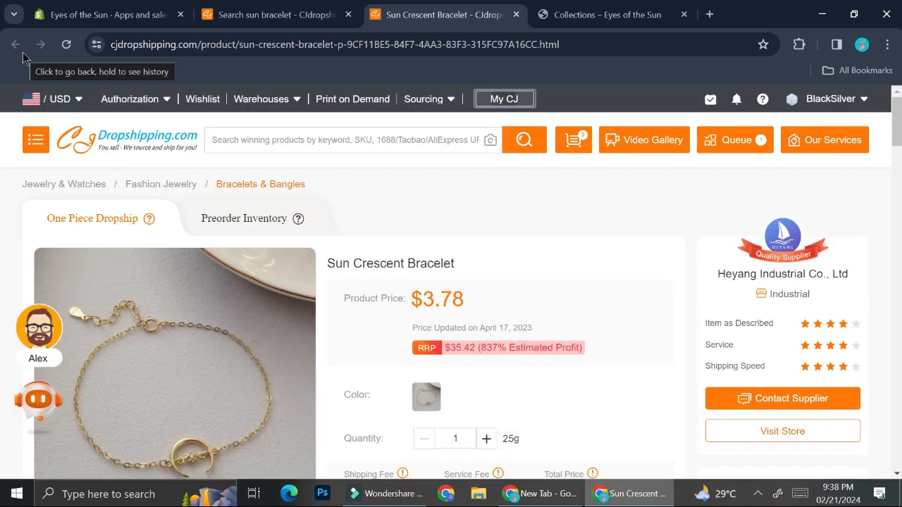
Return to the sun bracelet search results, close the Sun Crescent Bracelet page, and browse further products.
click(282, 15)
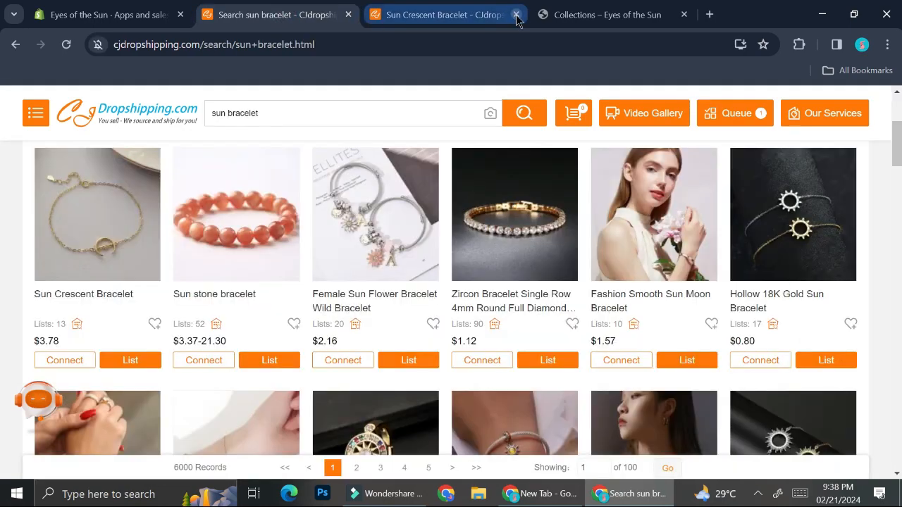
click(517, 15)
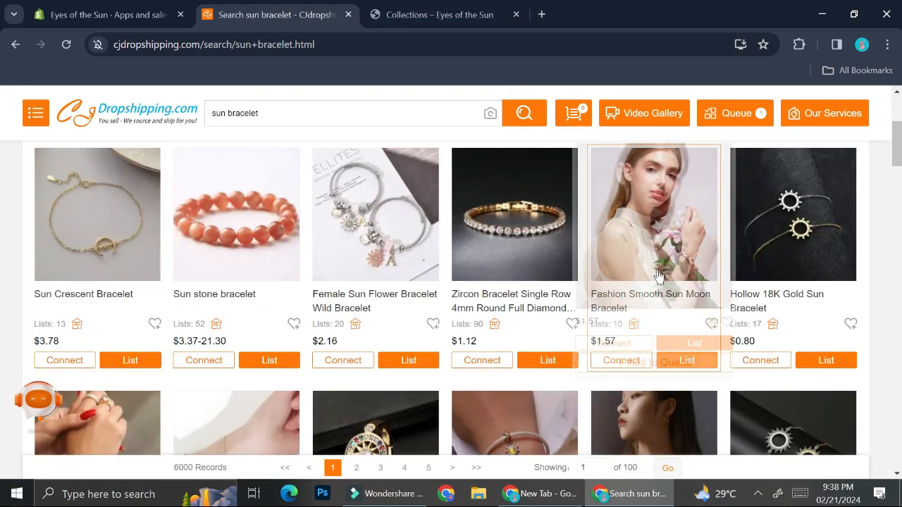
scroll(658, 274, down, 2)
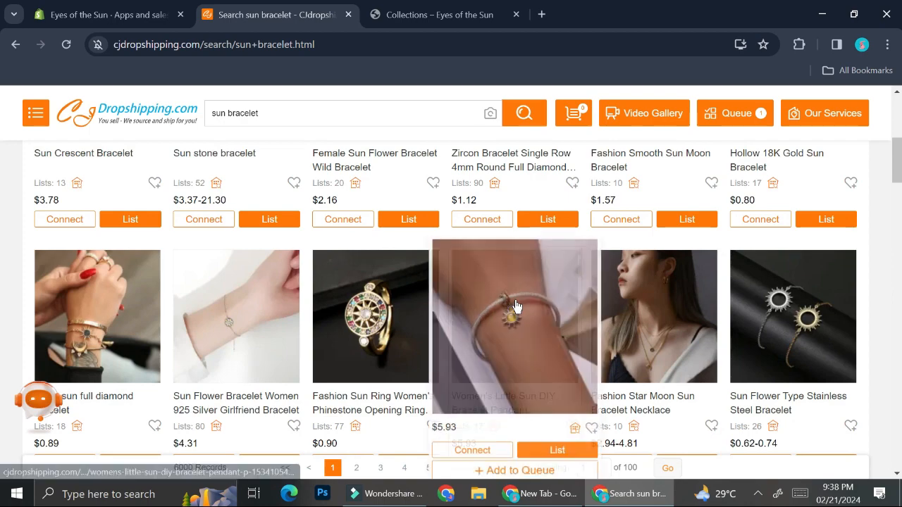
scroll(516, 307, down, 1)
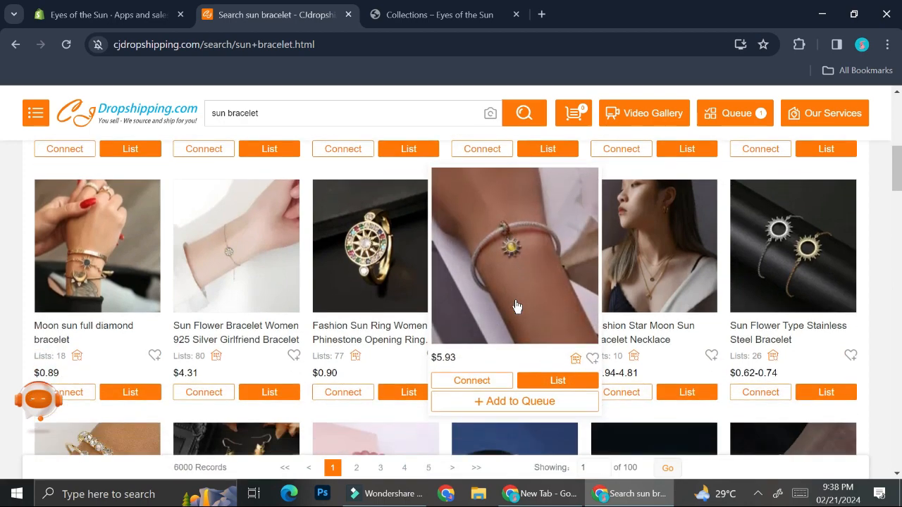
scroll(517, 306, down, 3)
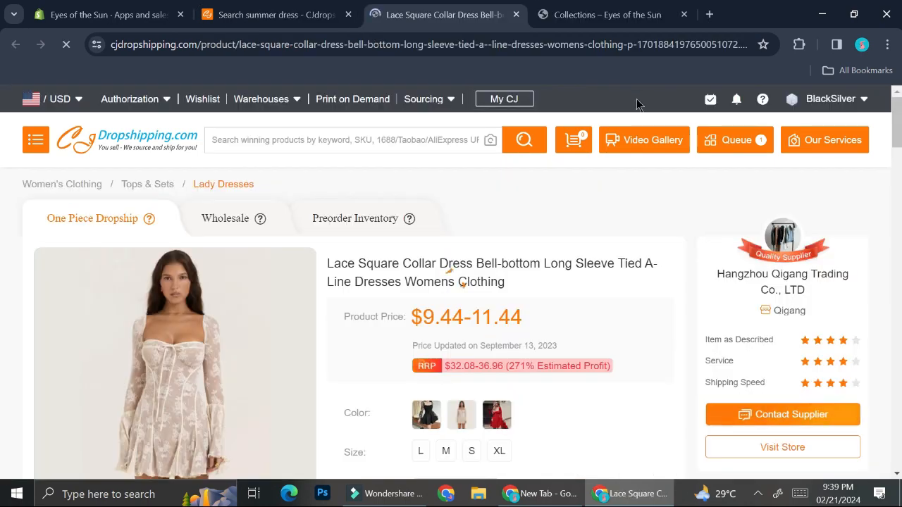
Try the M and XL sizes on the lace square collar dress's page, and open its store listing form.
scroll(491, 181, down, 2)
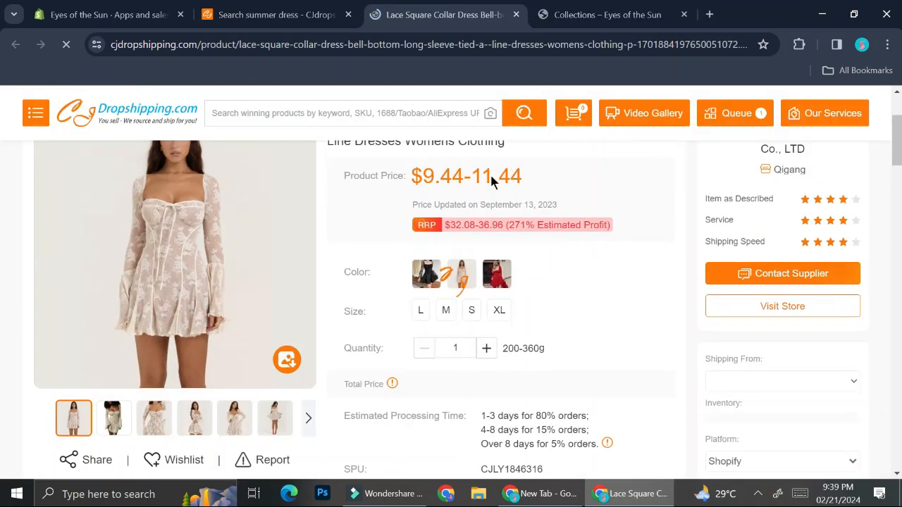
click(446, 310)
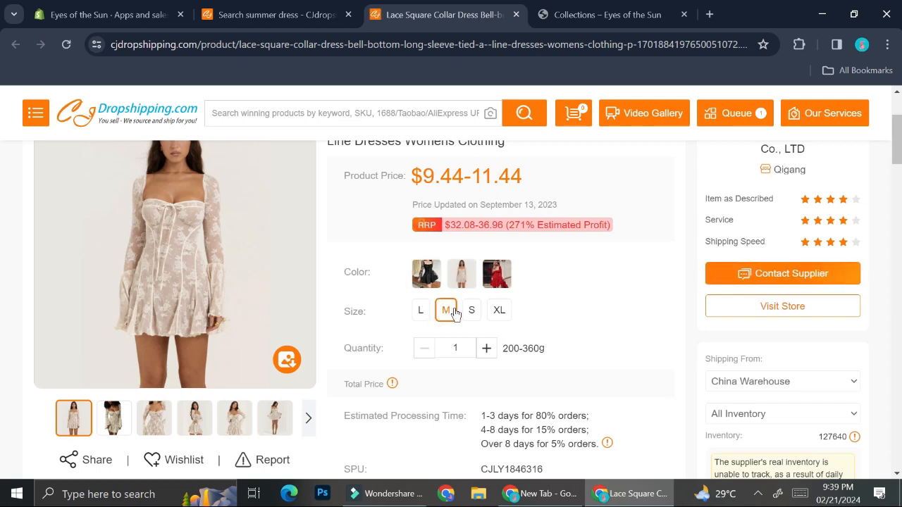
click(499, 310)
scroll(497, 315, down, 2)
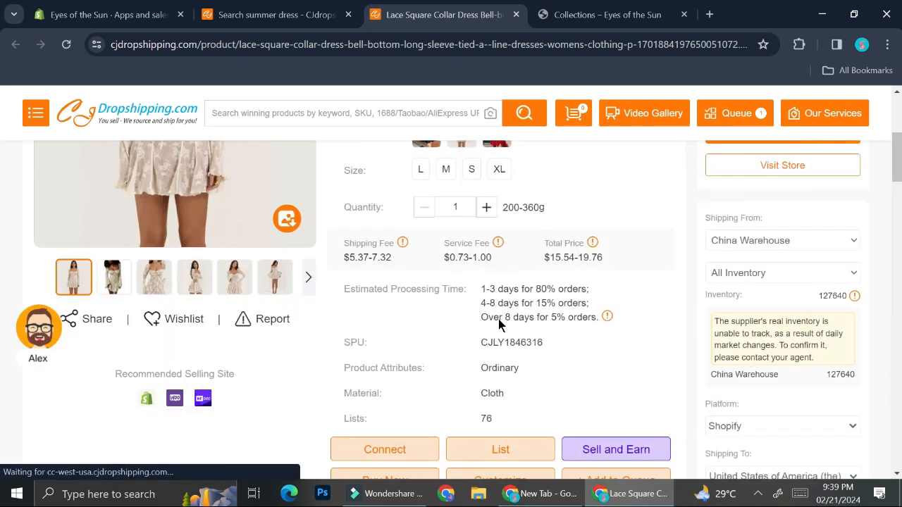
scroll(498, 324, down, 2)
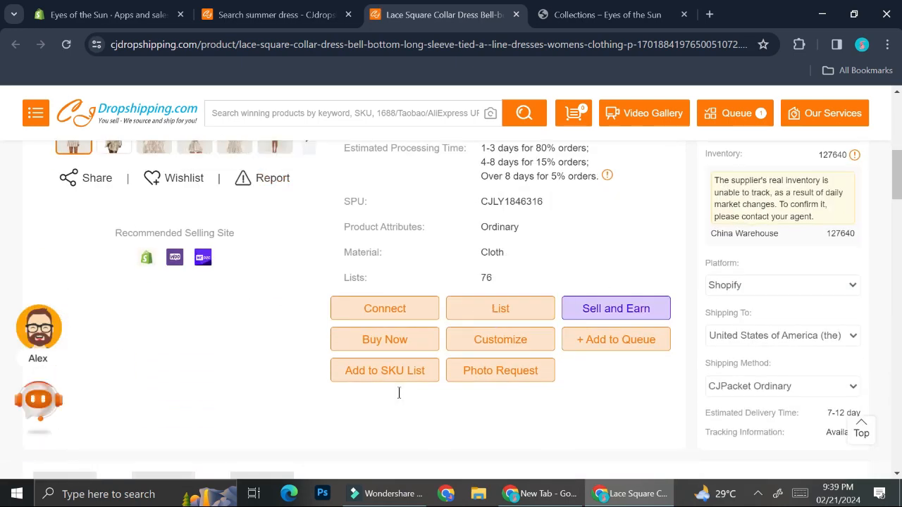
click(504, 310)
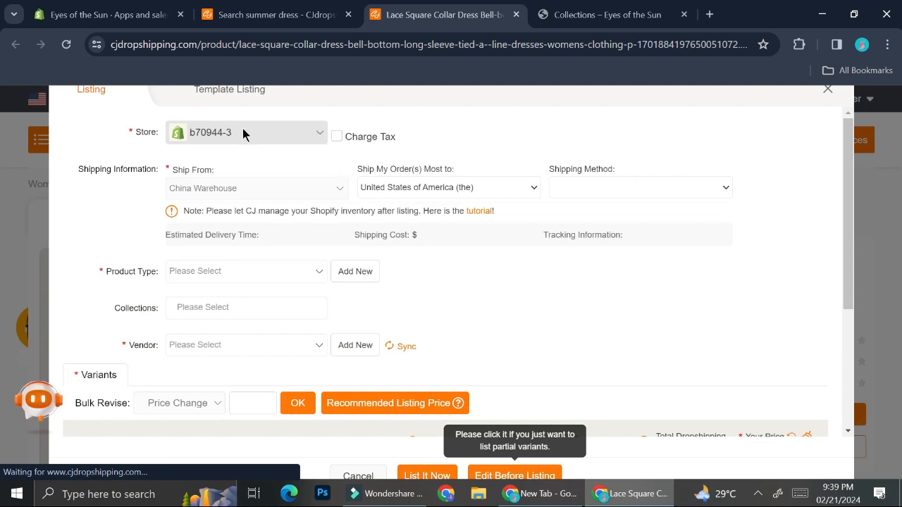
Add Clothing as a new product type and select it for the dress listing.
click(308, 269)
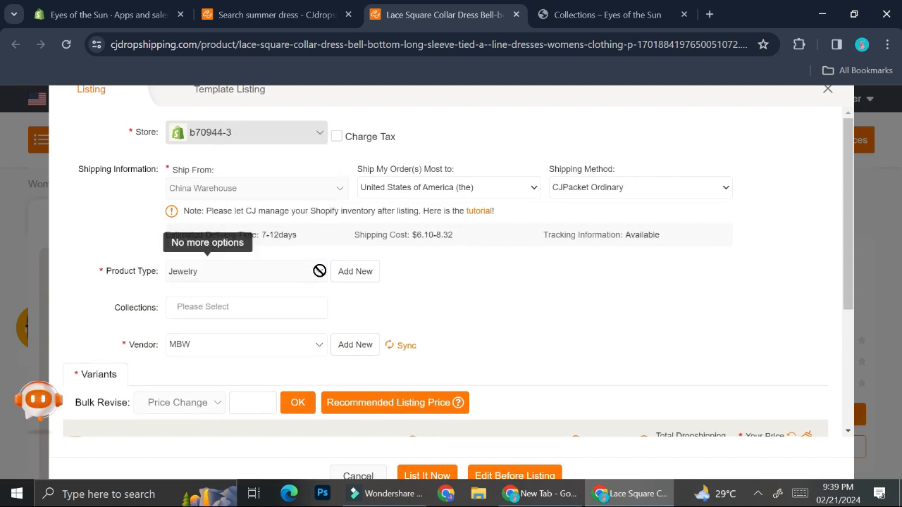
click(353, 271)
click(250, 271)
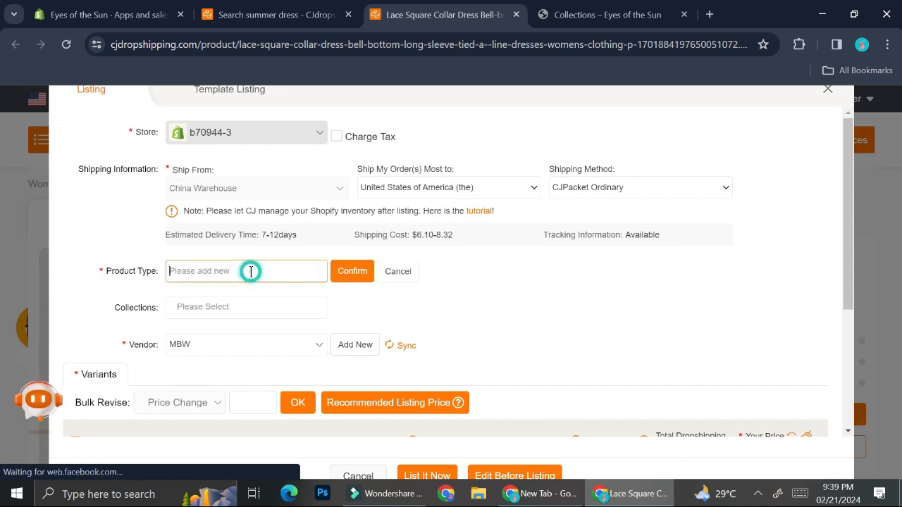
text(Clothing)
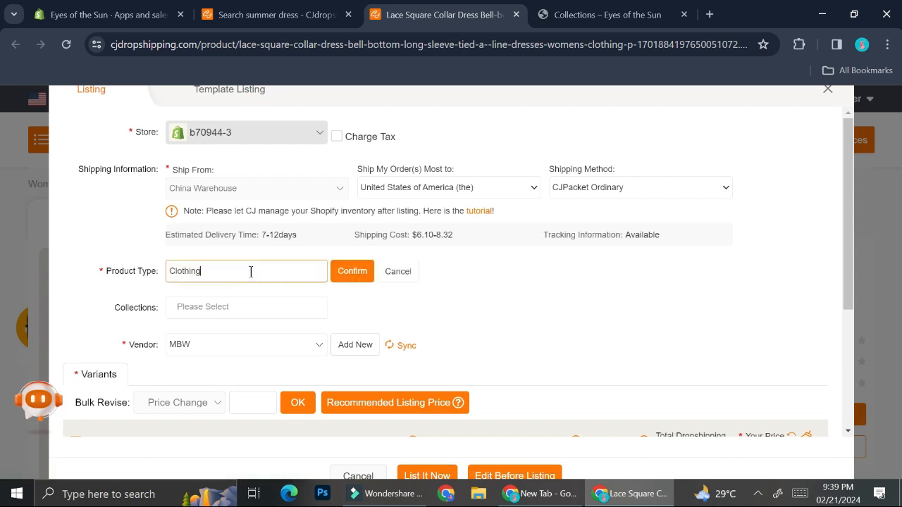
click(352, 271)
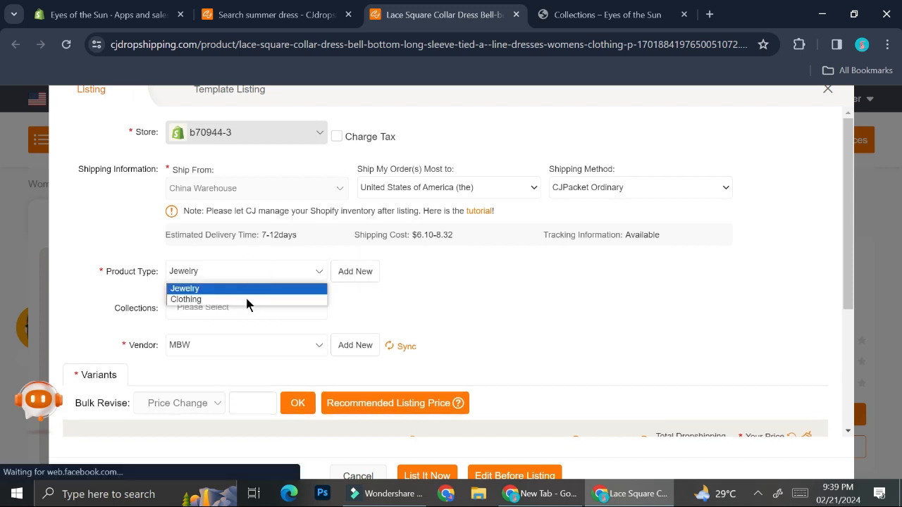
click(229, 300)
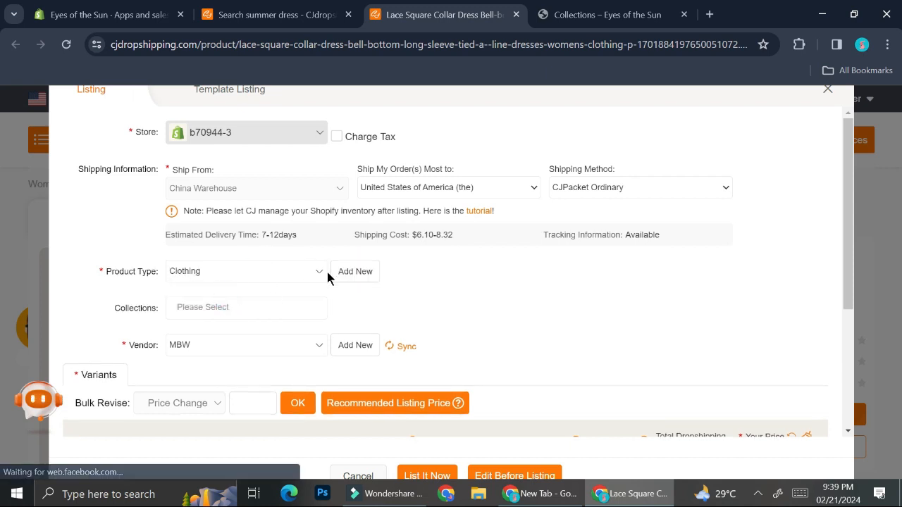
Assign the dress listing to the Attire collection.
click(296, 308)
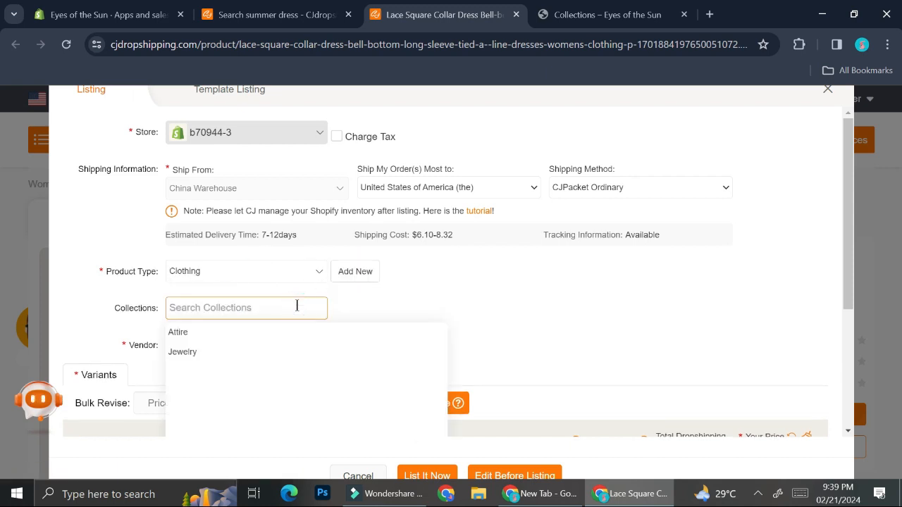
click(182, 332)
click(510, 324)
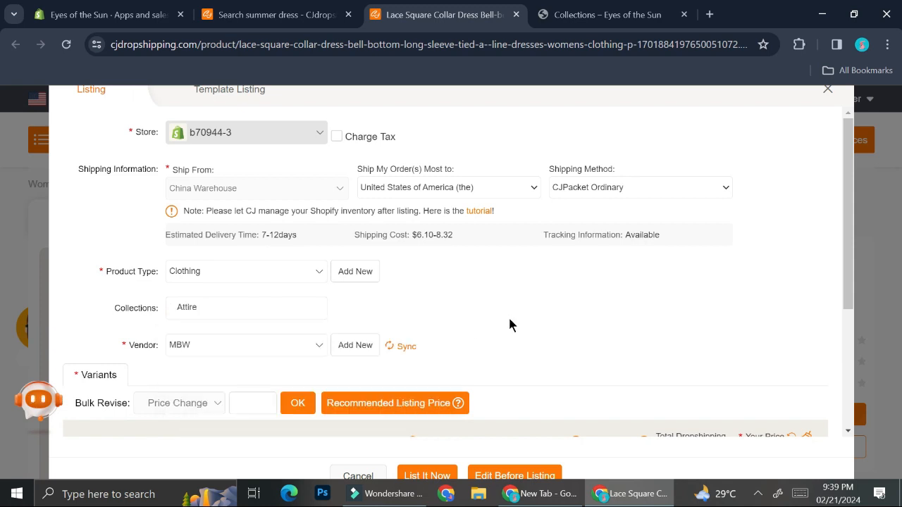
Look through the dress's color and size variants with their recommended prices and dropshipping costs.
scroll(510, 325, down, 3)
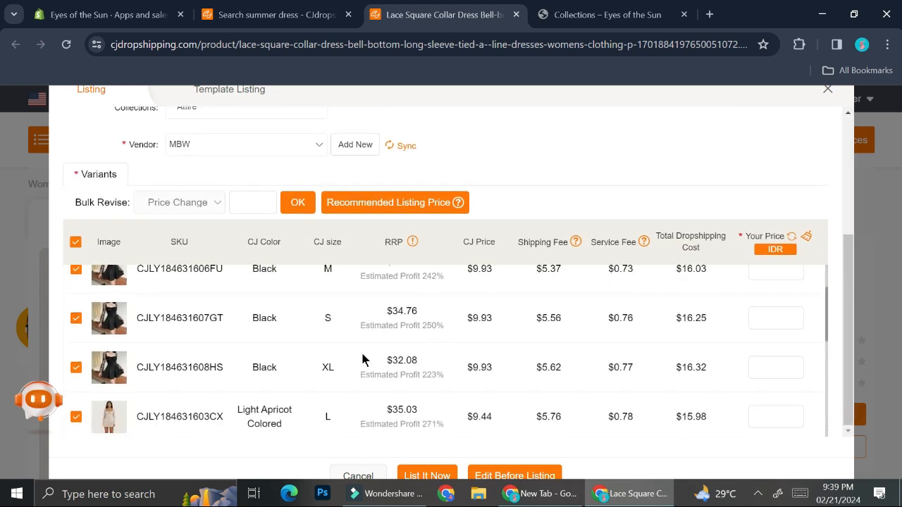
scroll(244, 348, up, 1)
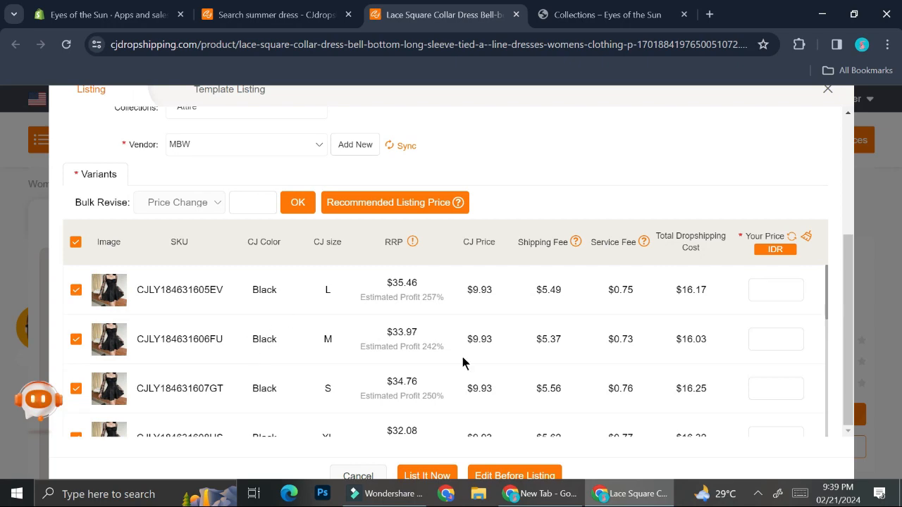
scroll(424, 344, down, 5)
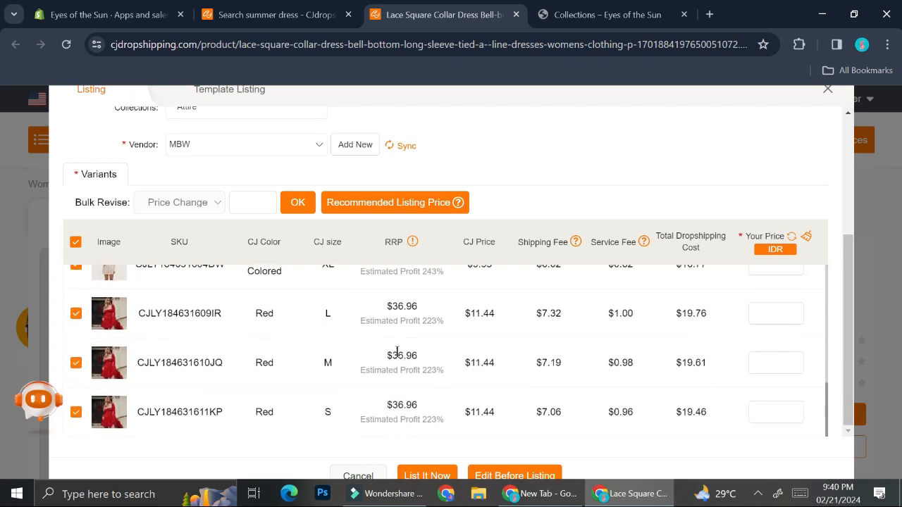
scroll(397, 350, up, 5)
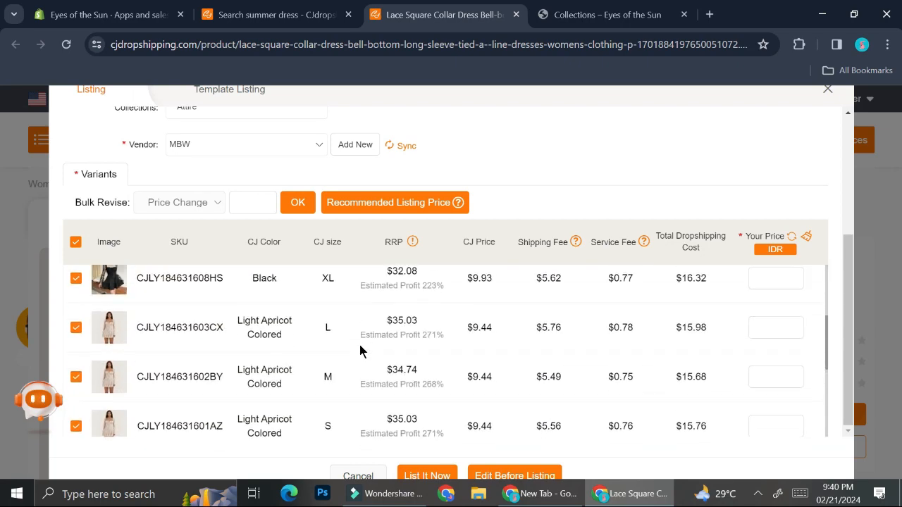
Compare the SKUs, recommended prices and costs of the black, light apricot and red dress variants.
scroll(162, 327, up, 2)
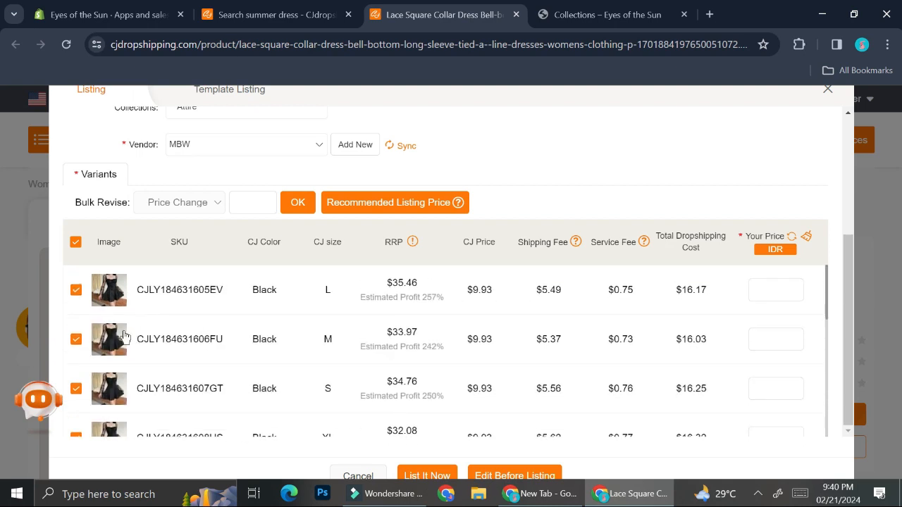
scroll(312, 308, down, 1)
scroll(164, 328, down, 3)
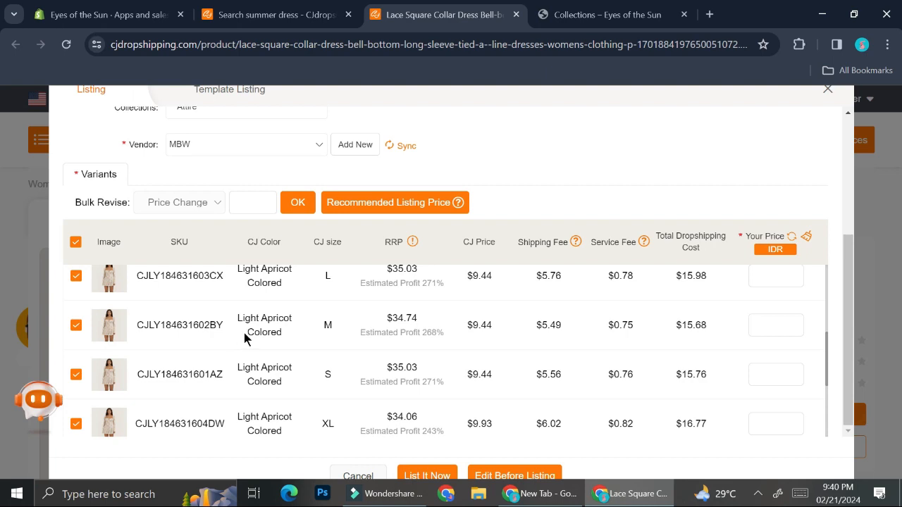
scroll(244, 337, down, 2)
scroll(274, 338, down, 1)
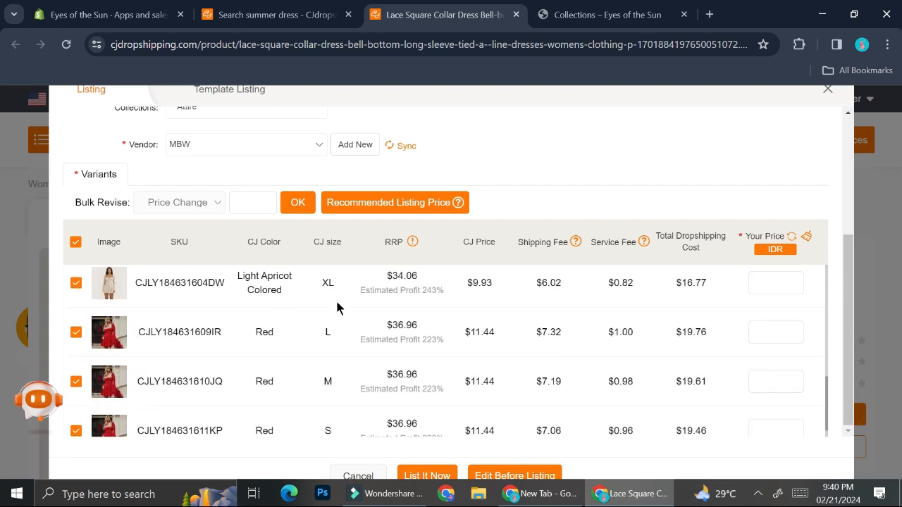
scroll(133, 362, down, 1)
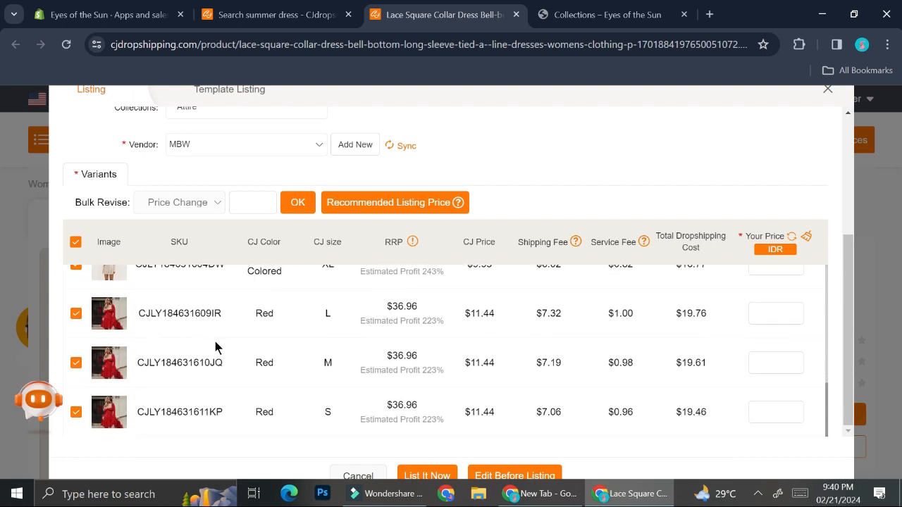
scroll(229, 338, up, 3)
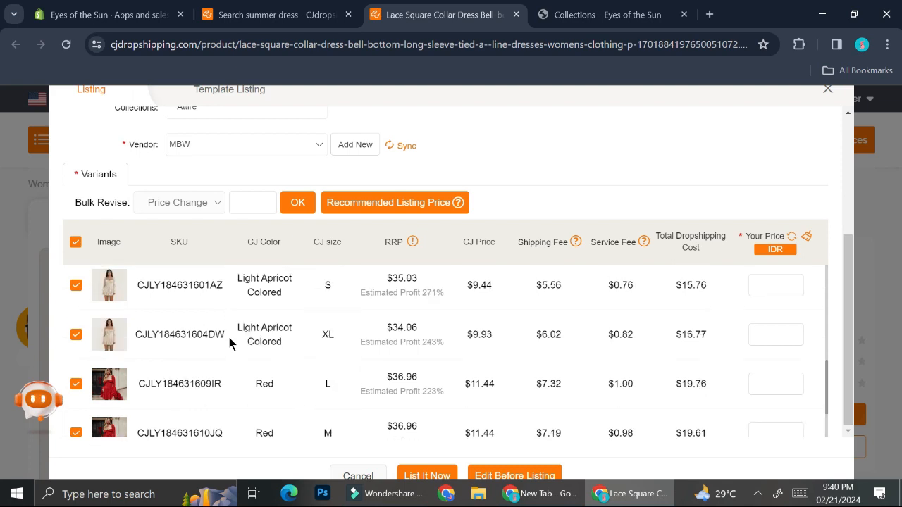
scroll(229, 338, up, 3)
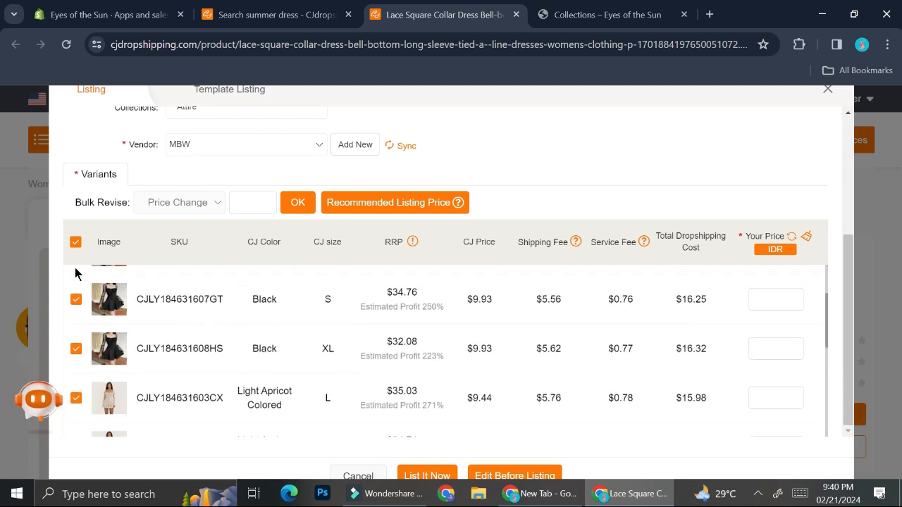
Exclude the four Light Apricot Colored variants from the dress listing and enter 300000 IDR as the black L variant's price.
scroll(84, 314, down, 2)
click(76, 328)
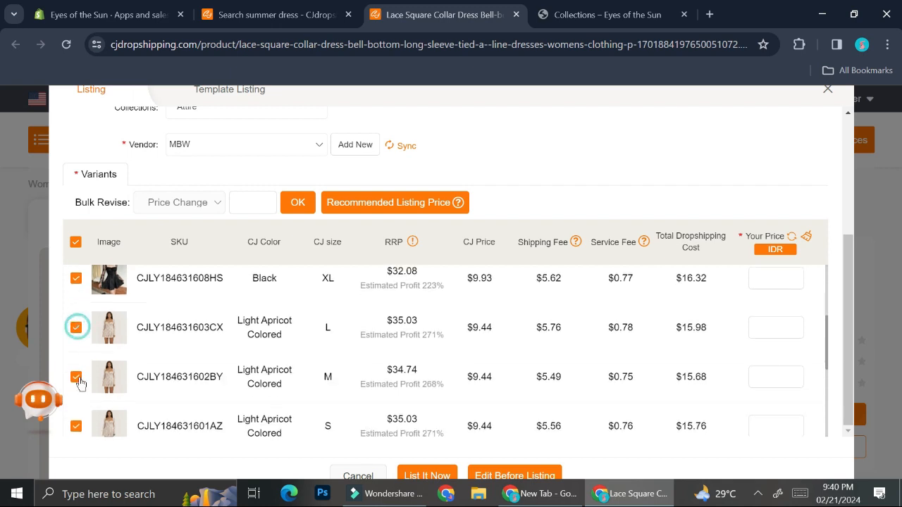
click(76, 377)
scroll(76, 374, down, 2)
click(76, 356)
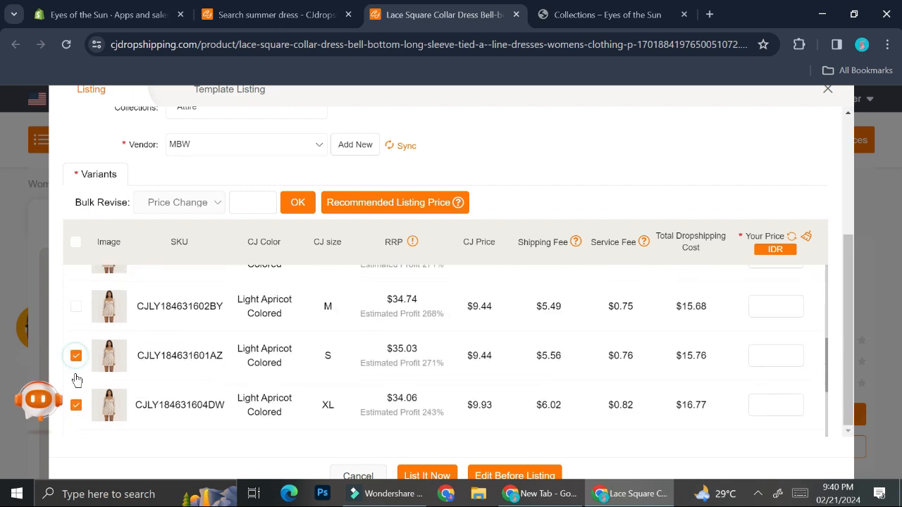
scroll(75, 370, down, 2)
click(76, 333)
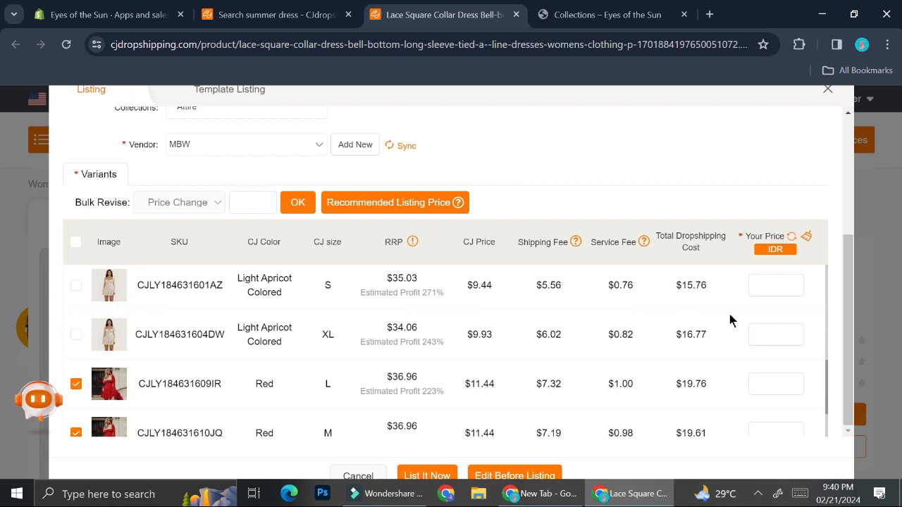
scroll(767, 321, up, 10)
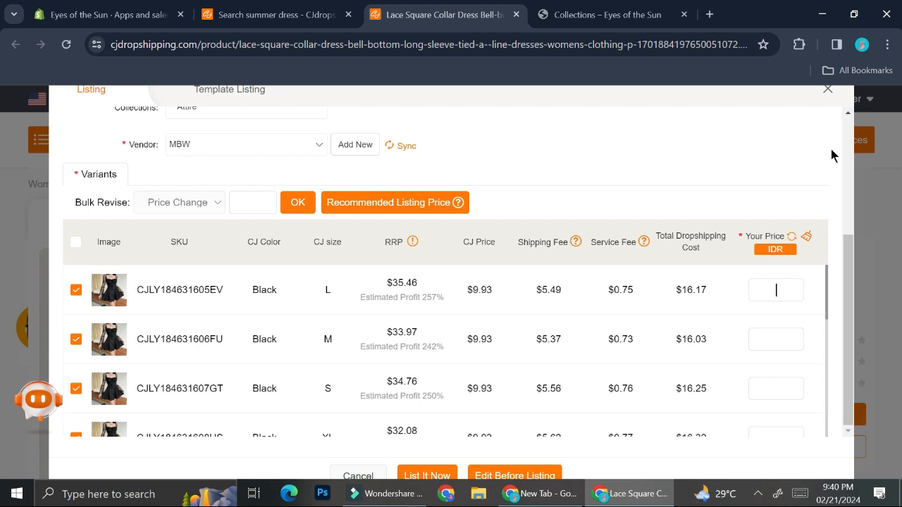
text(300000)
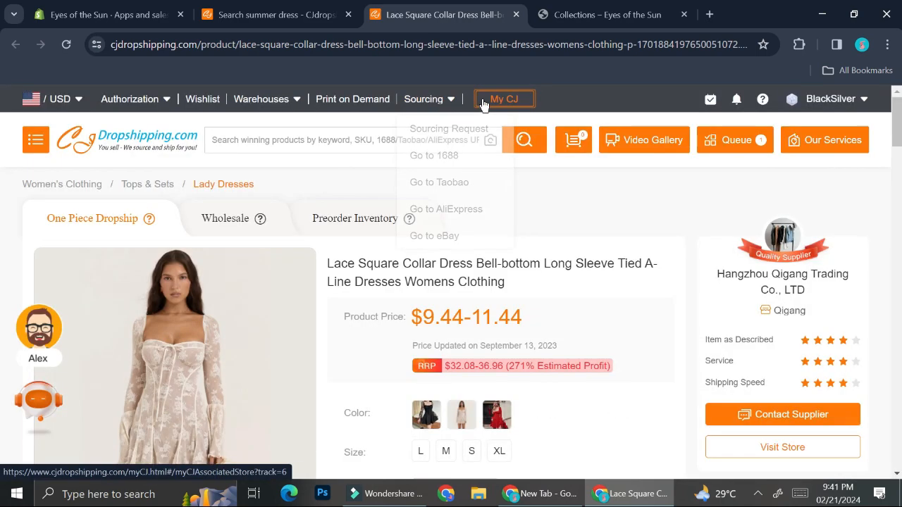
Open the My CJ dashboard and show the products already listed to the store.
click(489, 97)
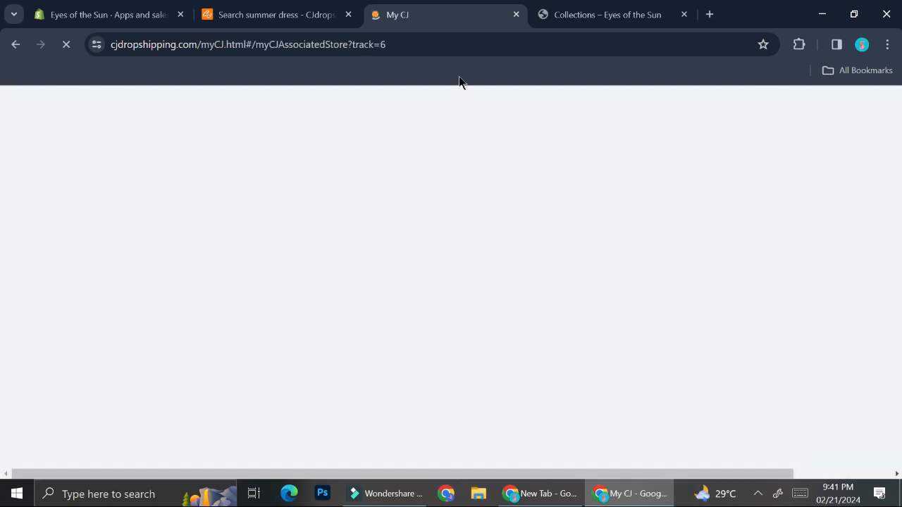
scroll(121, 235, down, 4)
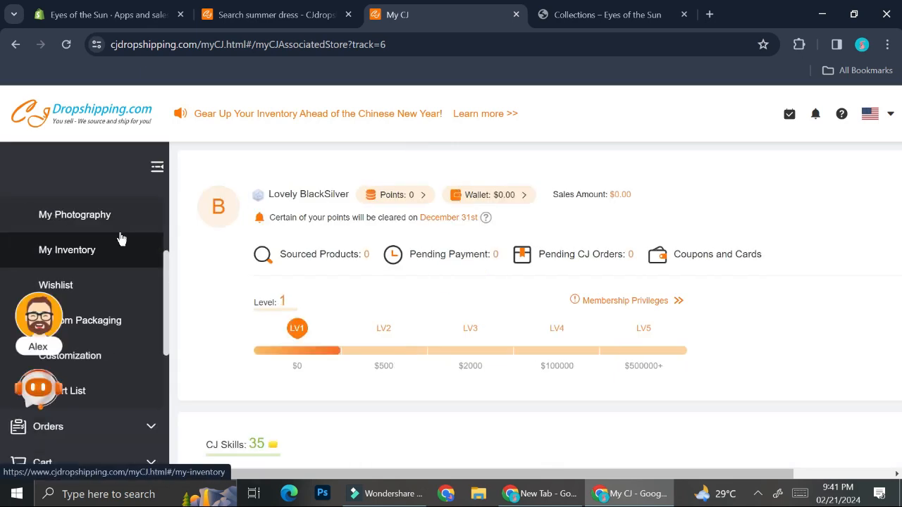
scroll(76, 383, down, 2)
click(96, 288)
scroll(80, 215, down, 3)
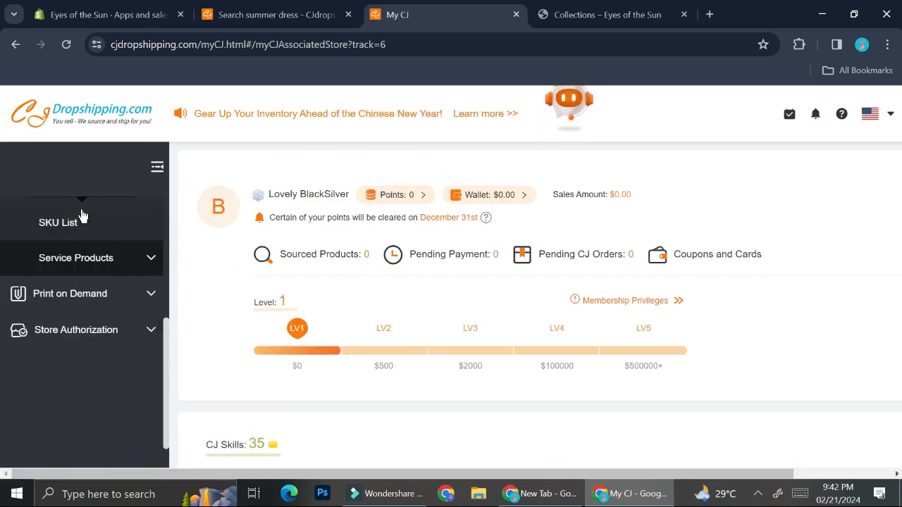
scroll(80, 215, up, 3)
click(84, 285)
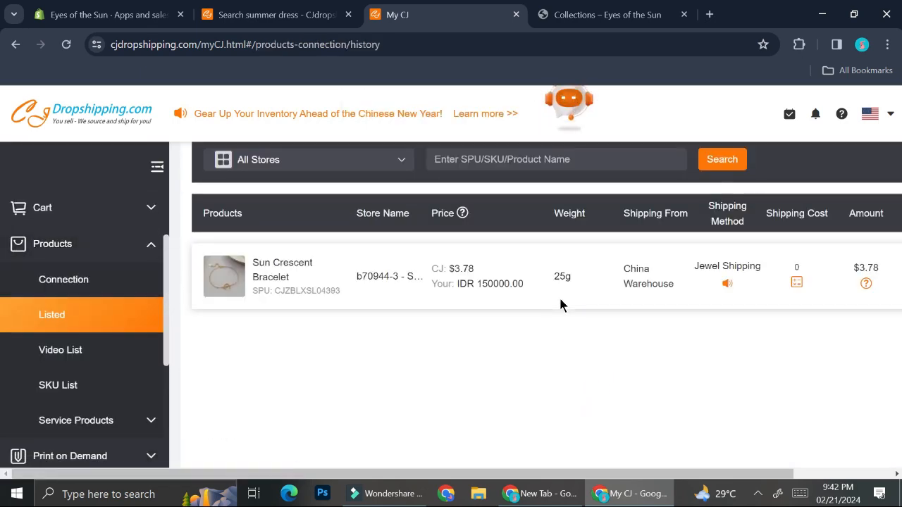
Review the Sun Crescent Bracelet's entry among the listed products, including its price, weight, shipping details and available actions.
mouse_move(297, 281)
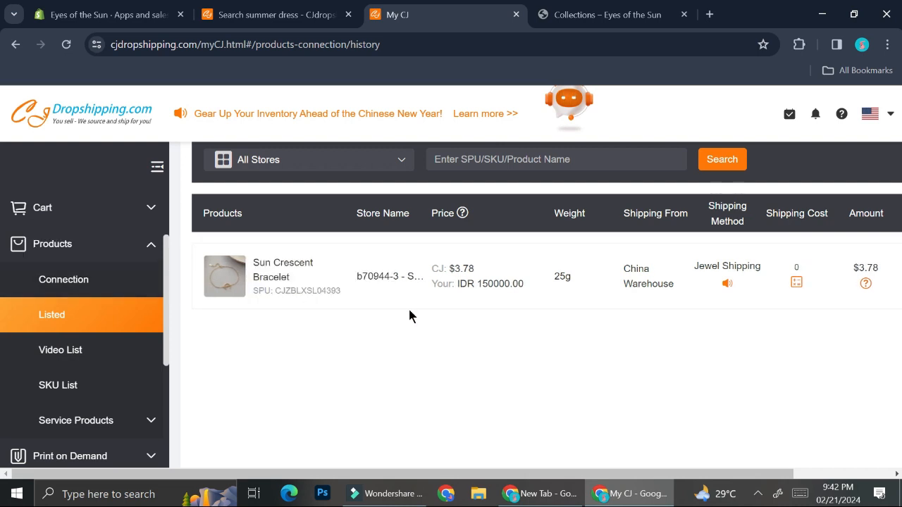
drag(380, 475, 586, 470)
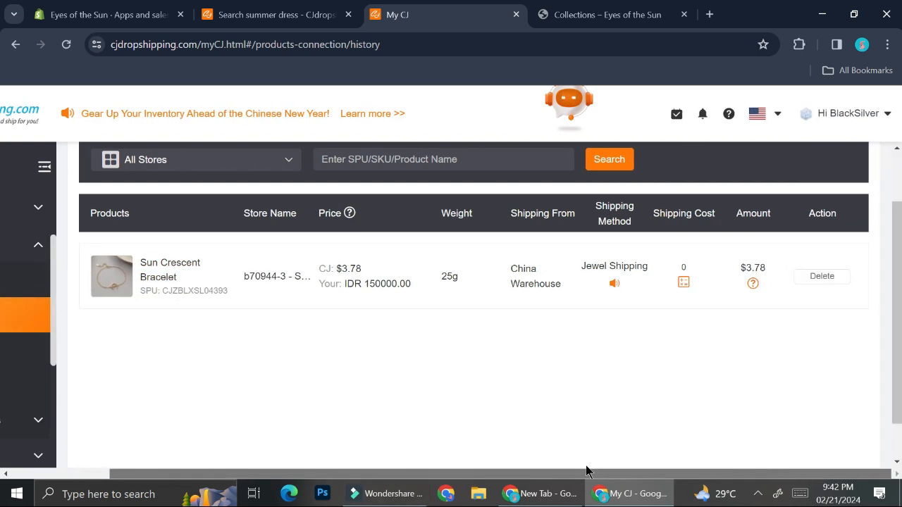
drag(486, 479, 370, 479)
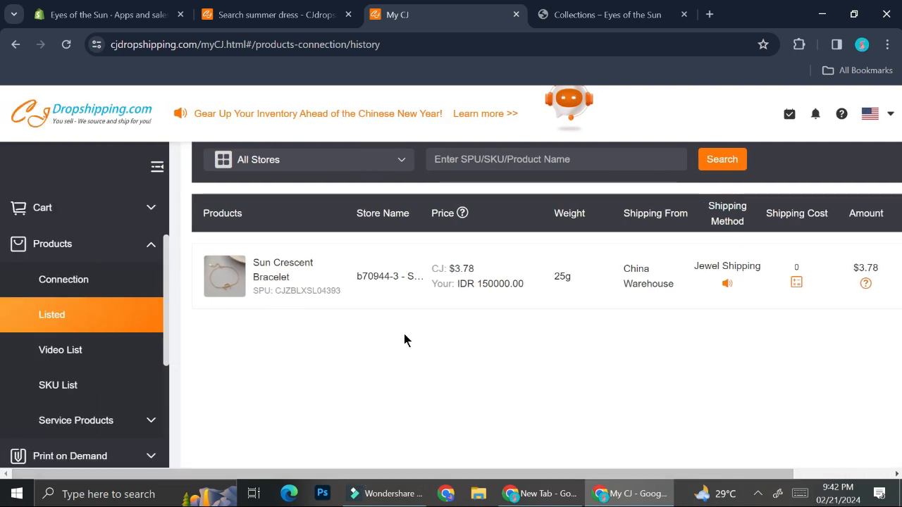
scroll(403, 340, up, 1)
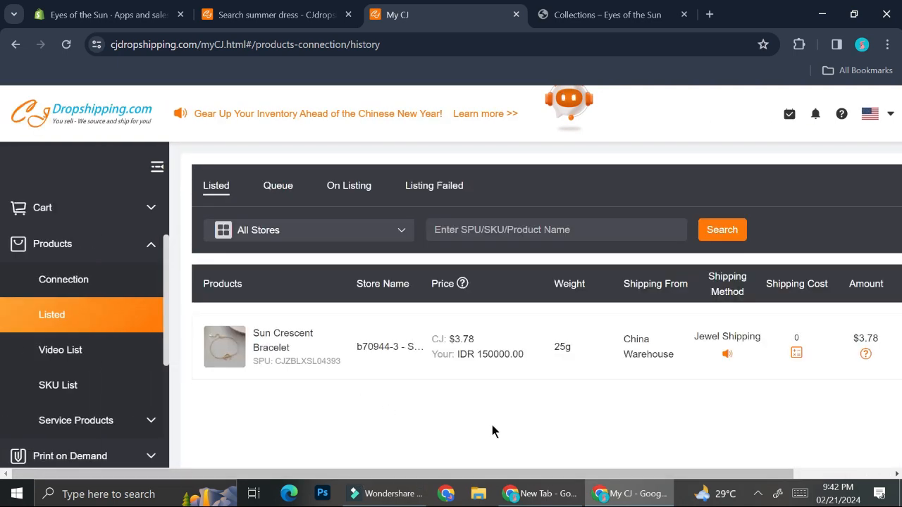
Switch to the Shopify admin, close the settings and find the lace square collar dress in the product list.
click(81, 15)
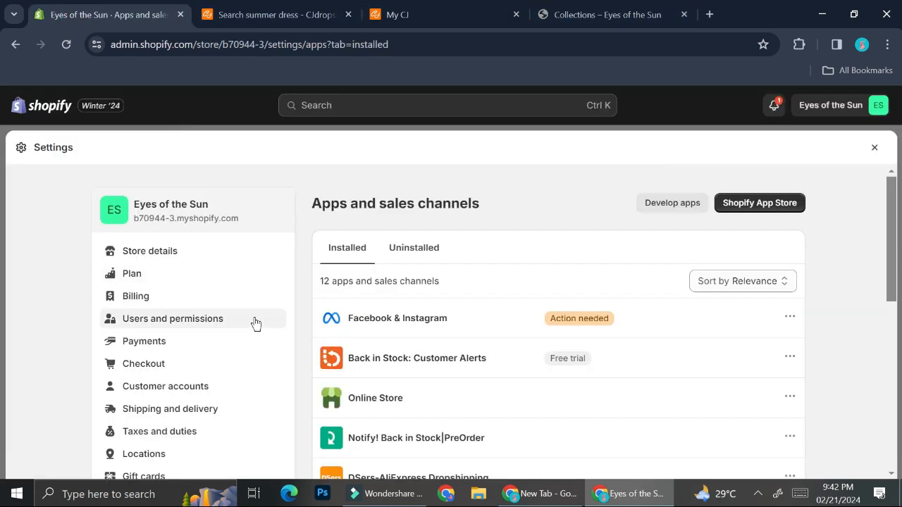
click(874, 151)
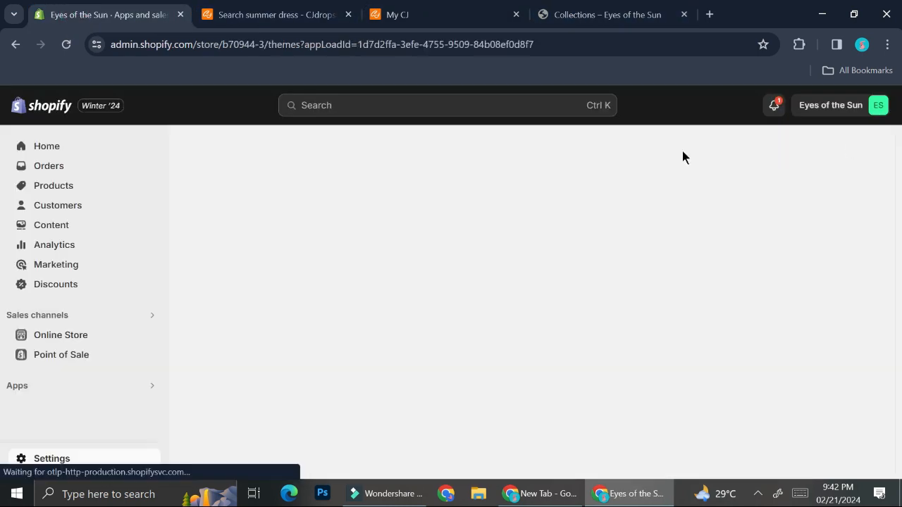
click(61, 190)
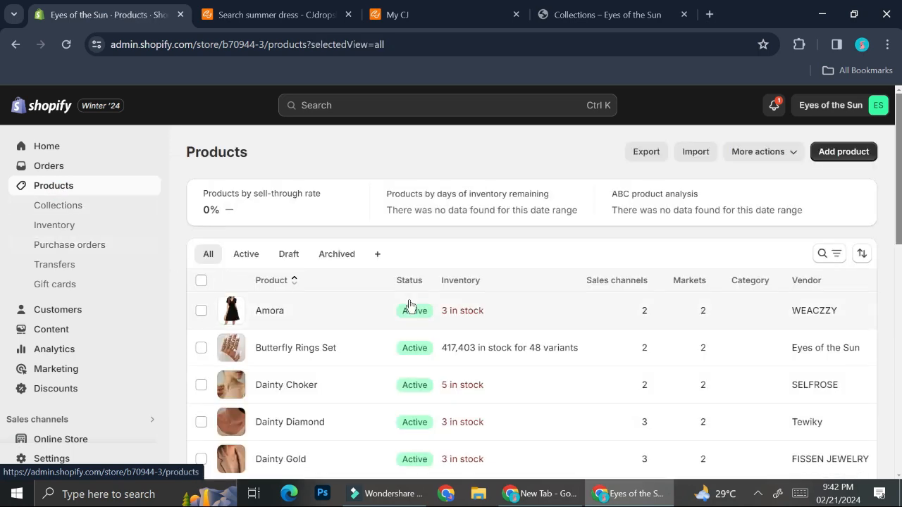
scroll(384, 326, down, 5)
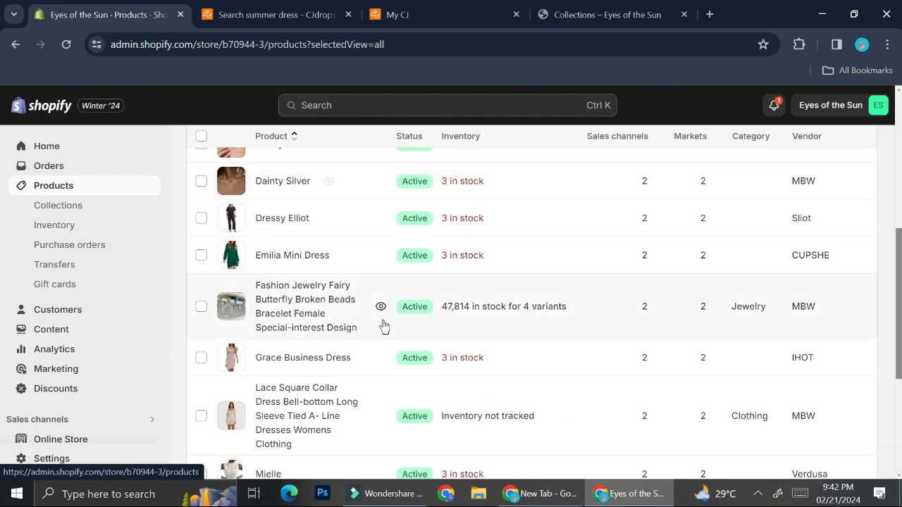
scroll(384, 327, down, 2)
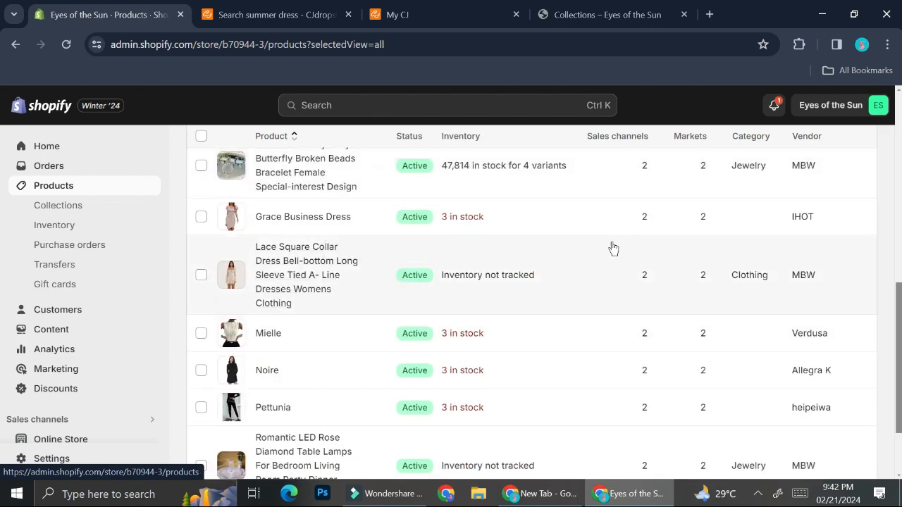
Open the lace square collar dress in the Shopify admin and examine its description, size table and product organization.
click(328, 285)
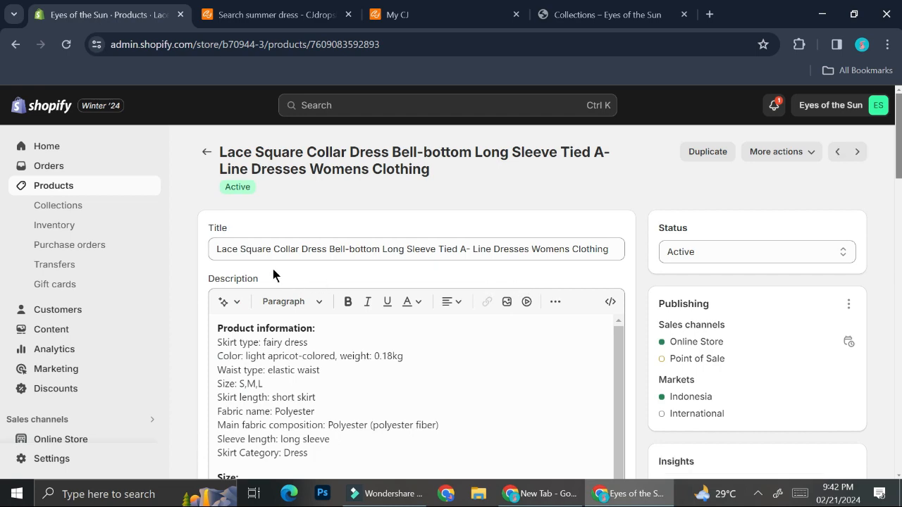
scroll(402, 293, down, 4)
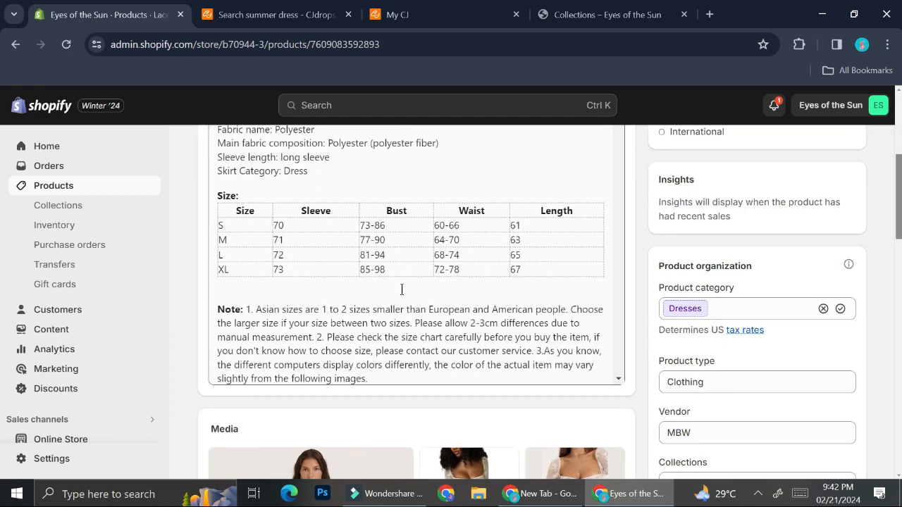
scroll(403, 290, up, 1)
scroll(345, 204, up, 2)
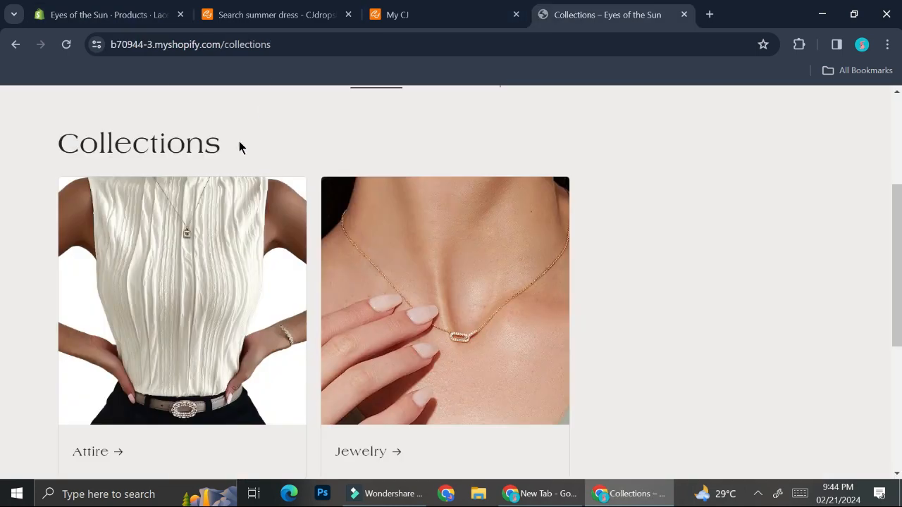
Switch to the Eyes of the Sun storefront and open the lace square collar dress from the Attire collection.
scroll(239, 145, up, 3)
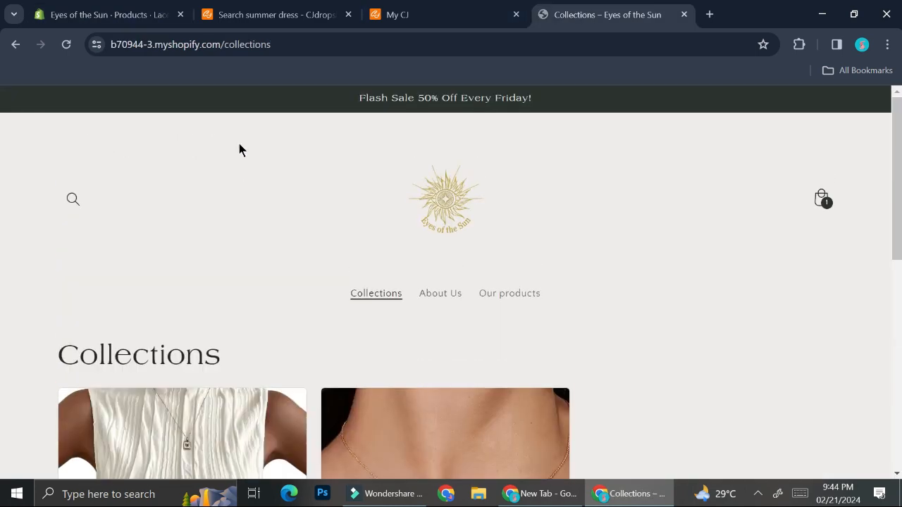
scroll(222, 201, down, 2)
click(150, 306)
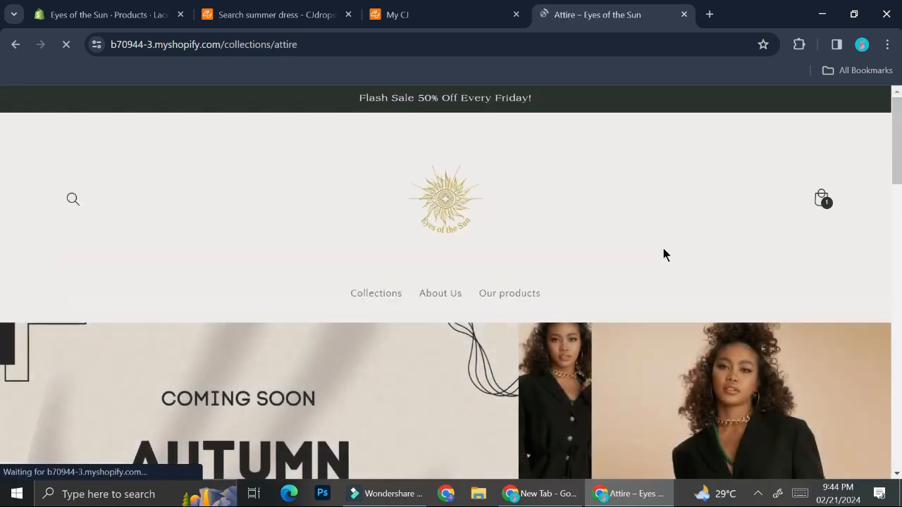
scroll(663, 248, down, 2)
scroll(663, 248, down, 5)
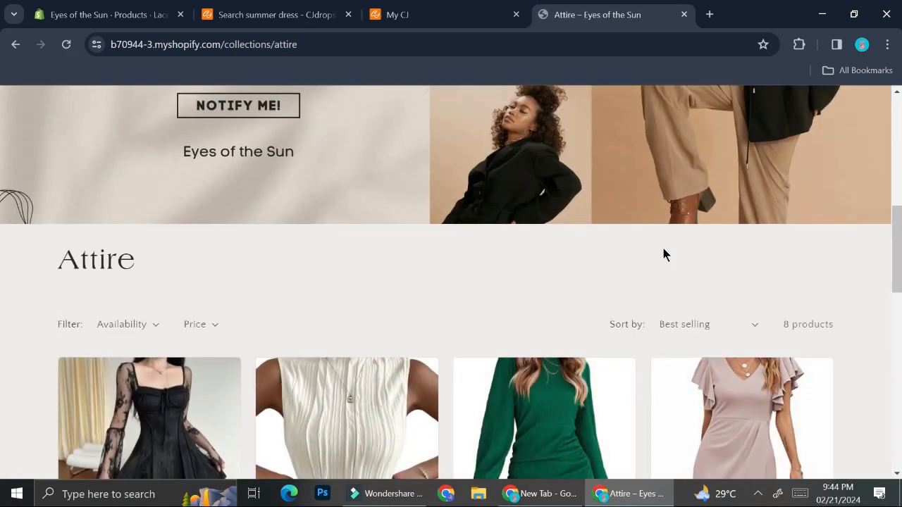
scroll(663, 250, down, 2)
scroll(151, 344, down, 1)
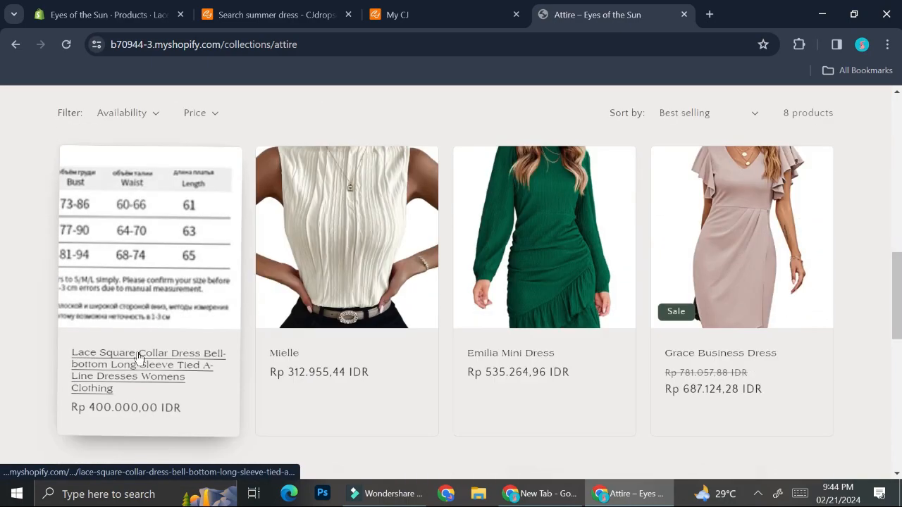
click(162, 357)
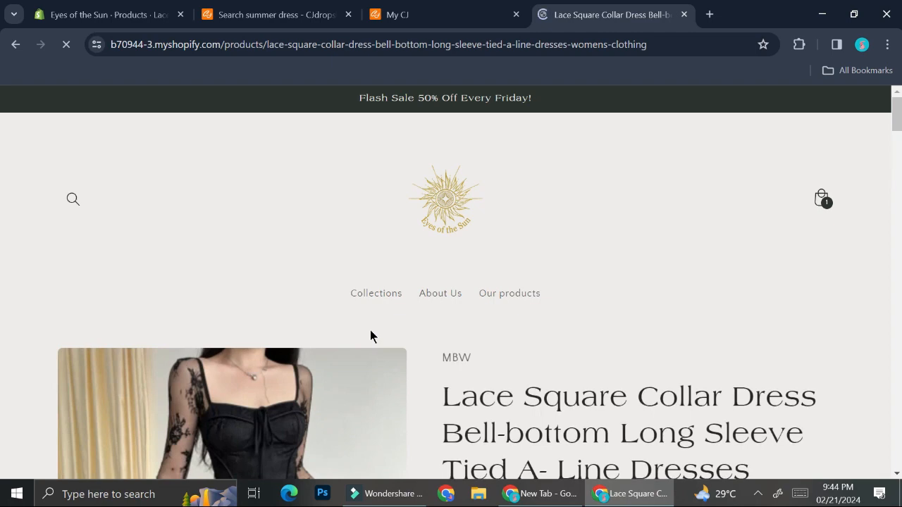
Try the dress in red with sizes M and S, and switch the color to black.
scroll(336, 309, down, 3)
scroll(336, 309, down, 2)
click(536, 258)
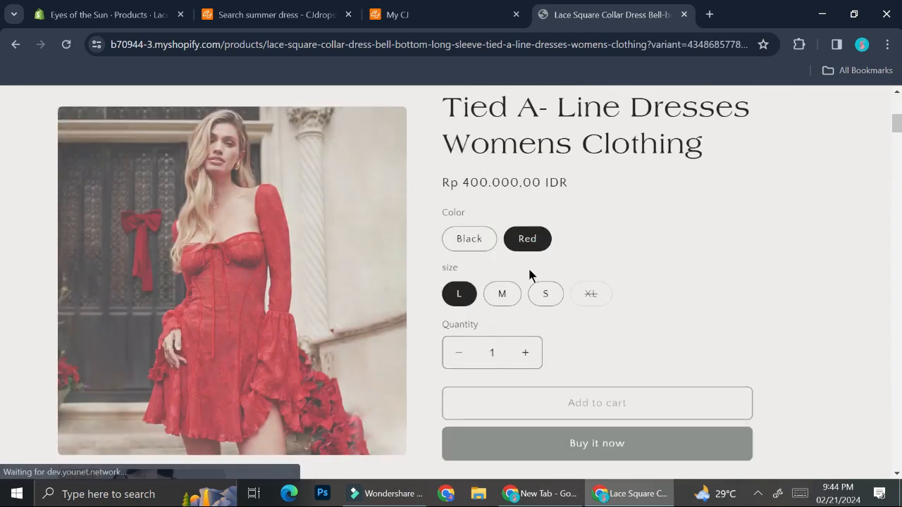
click(502, 282)
scroll(522, 278, down, 1)
click(544, 254)
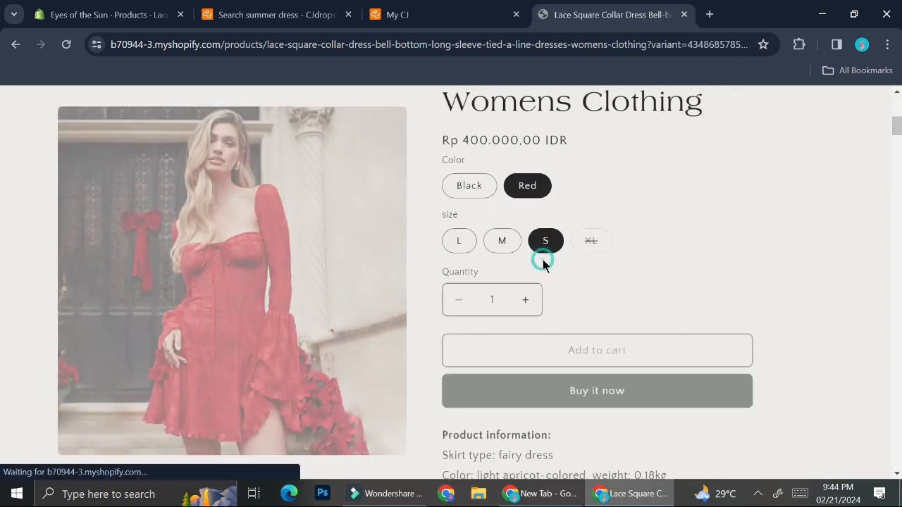
click(465, 189)
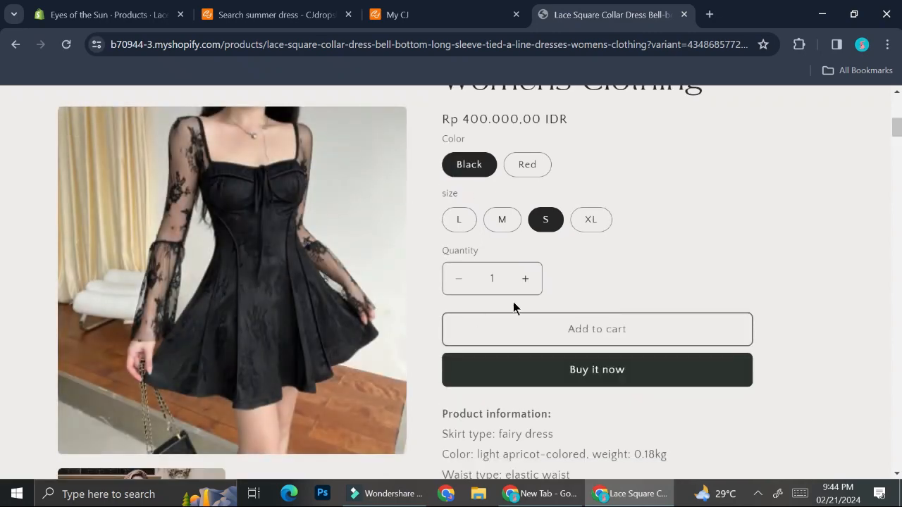
Look over the product information and size chart on the dress's storefront page.
scroll(513, 306, down, 4)
scroll(511, 313, down, 1)
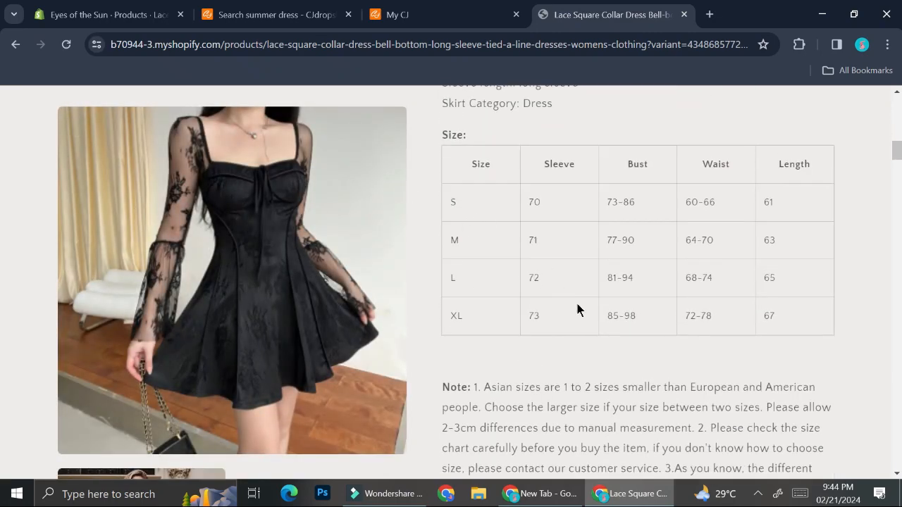
scroll(576, 310, up, 8)
scroll(577, 310, up, 4)
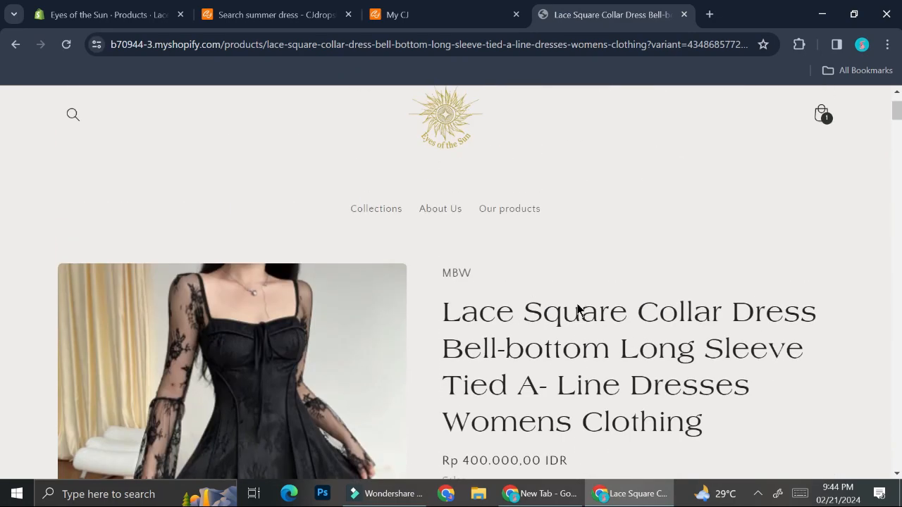